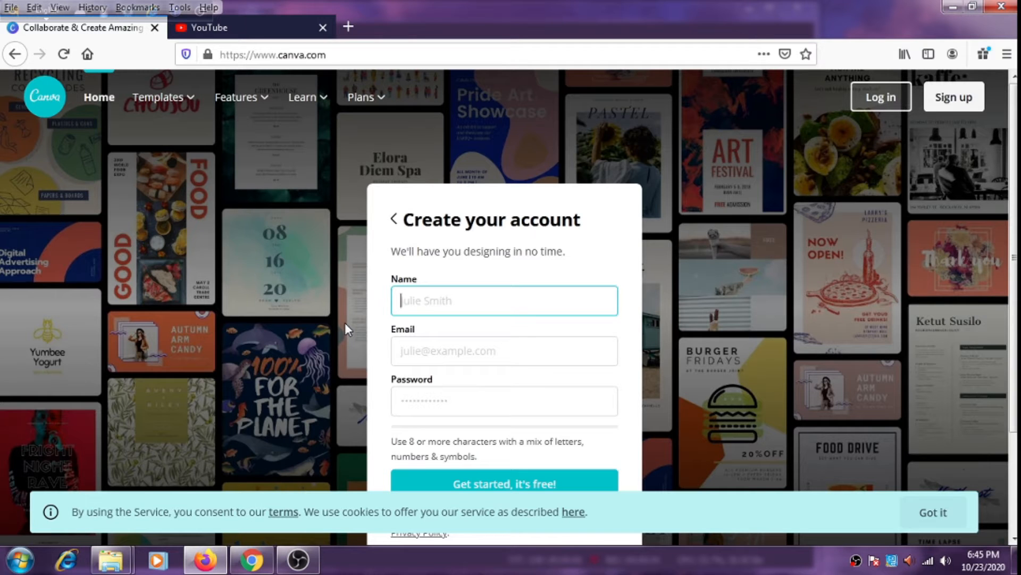
- Switch to the Canva home page in Chrome and look through the template categories from Logos to YouTube Intros
click(250, 560)
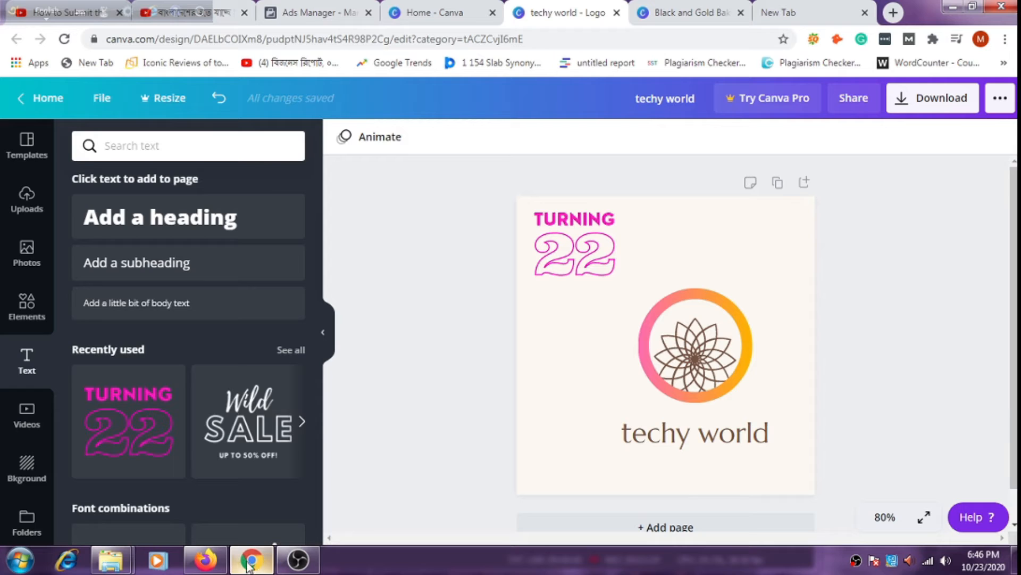
click(423, 11)
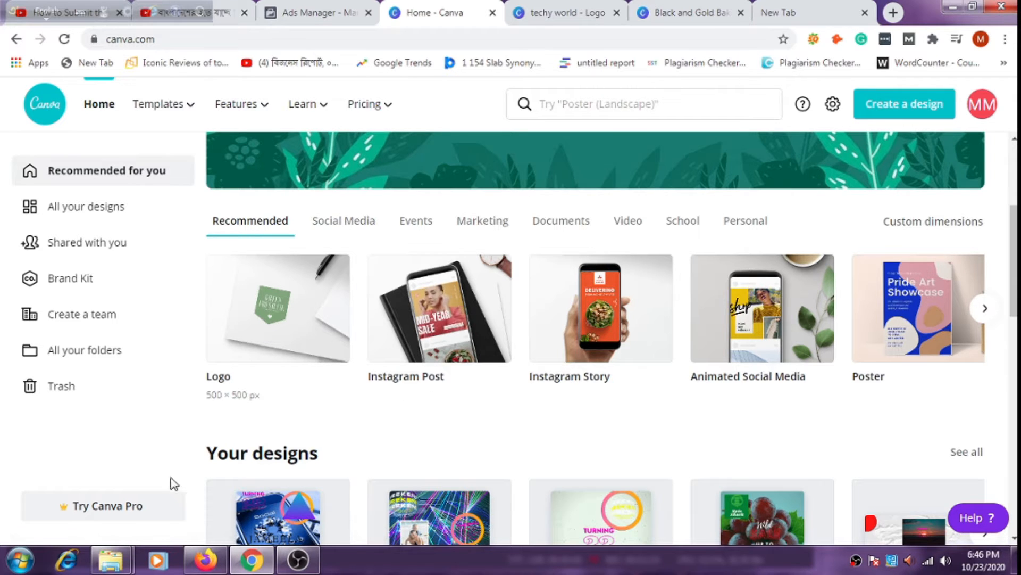
scroll(323, 380, down, 5)
scroll(303, 340, down, 2)
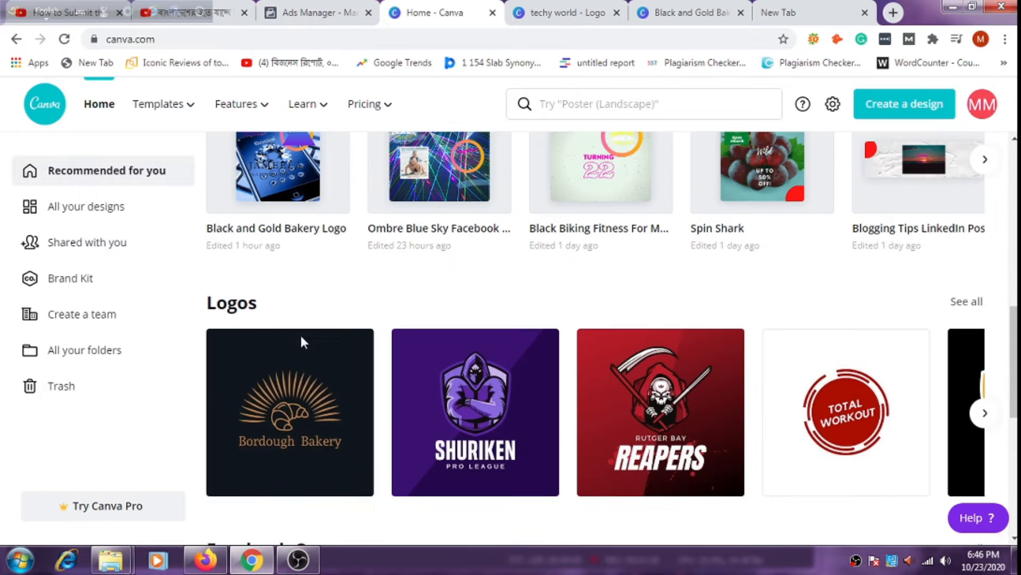
scroll(254, 370, down, 4)
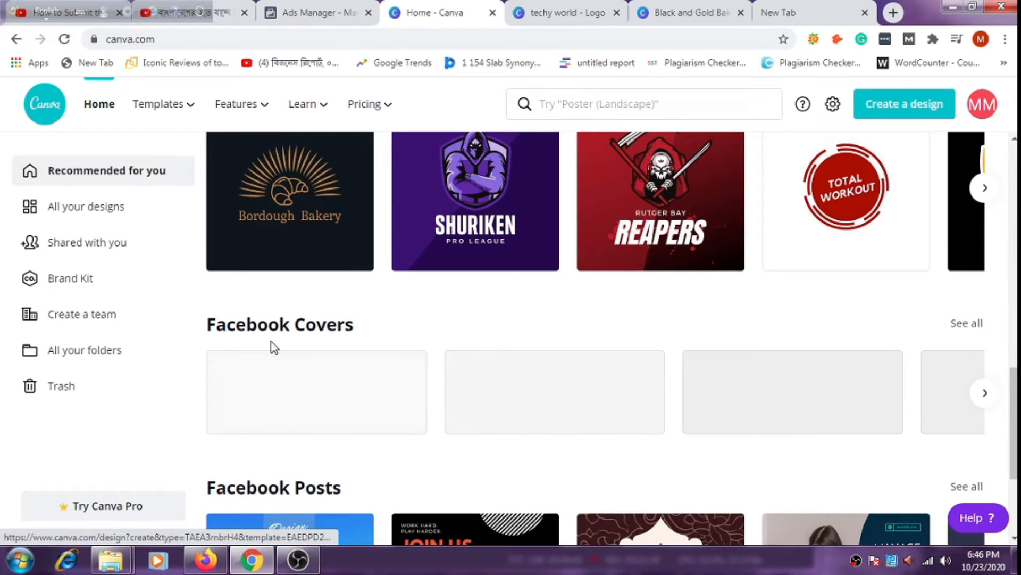
scroll(320, 367, down, 3)
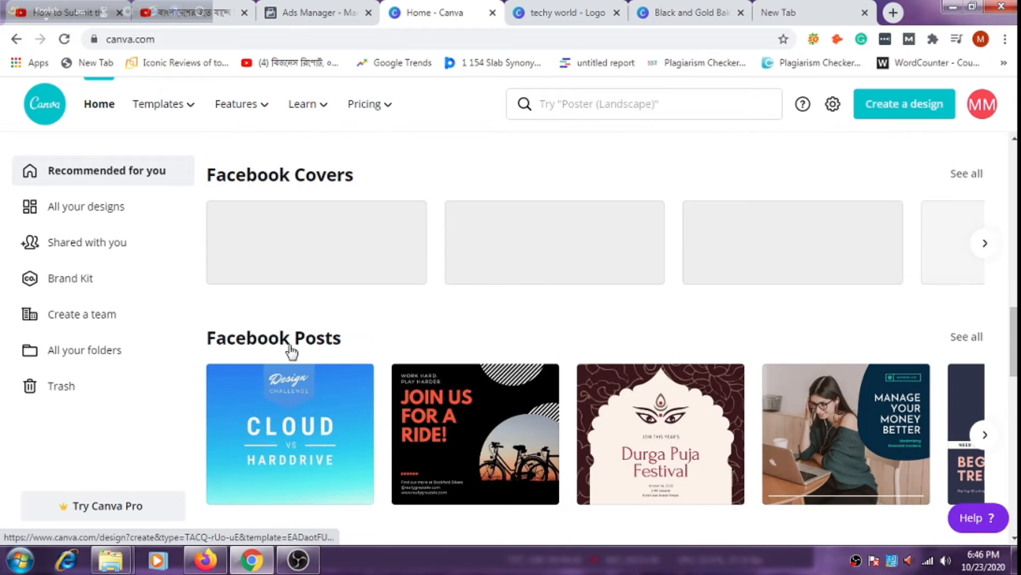
scroll(337, 354, down, 4)
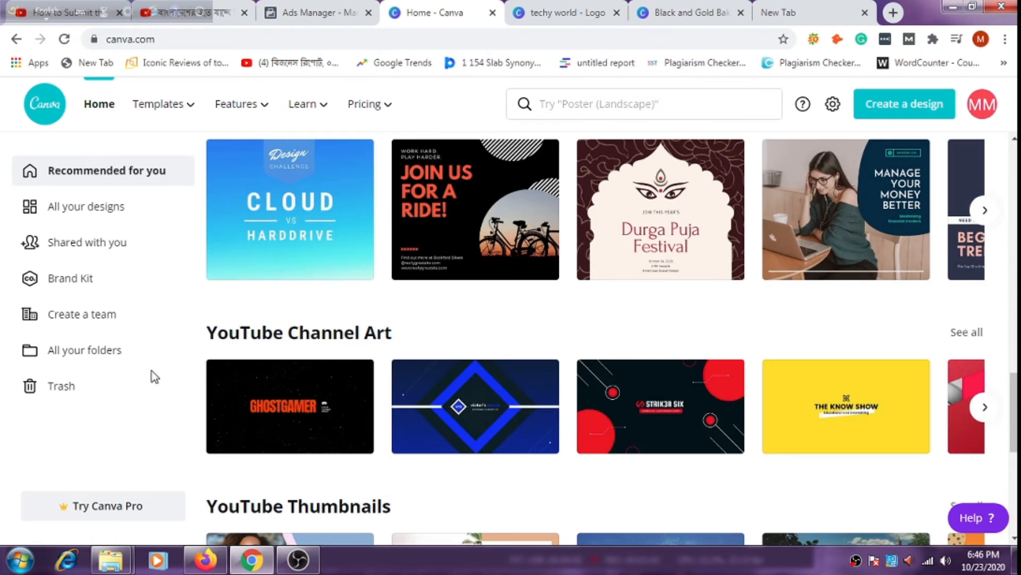
scroll(383, 345, down, 5)
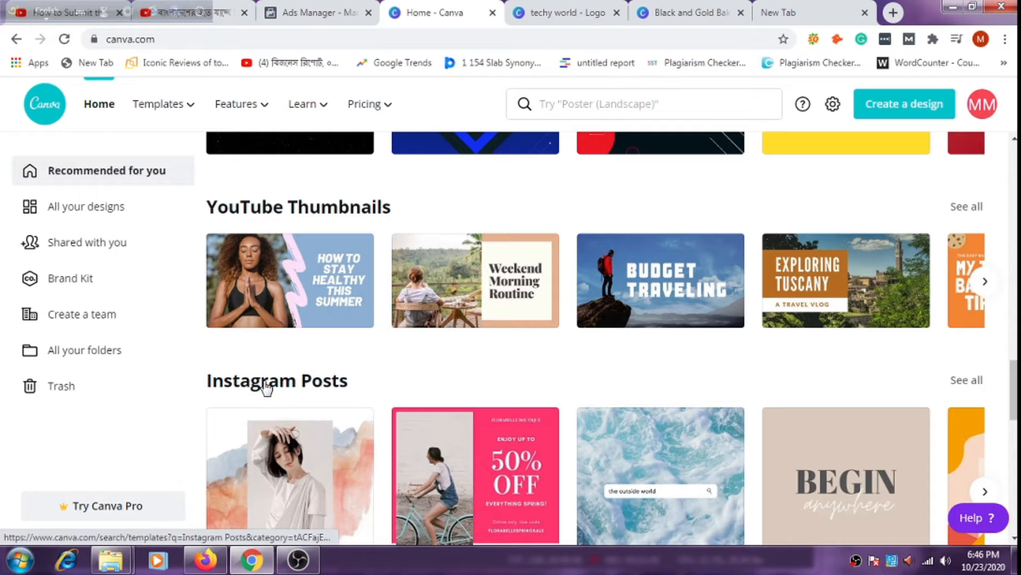
scroll(266, 390, down, 7)
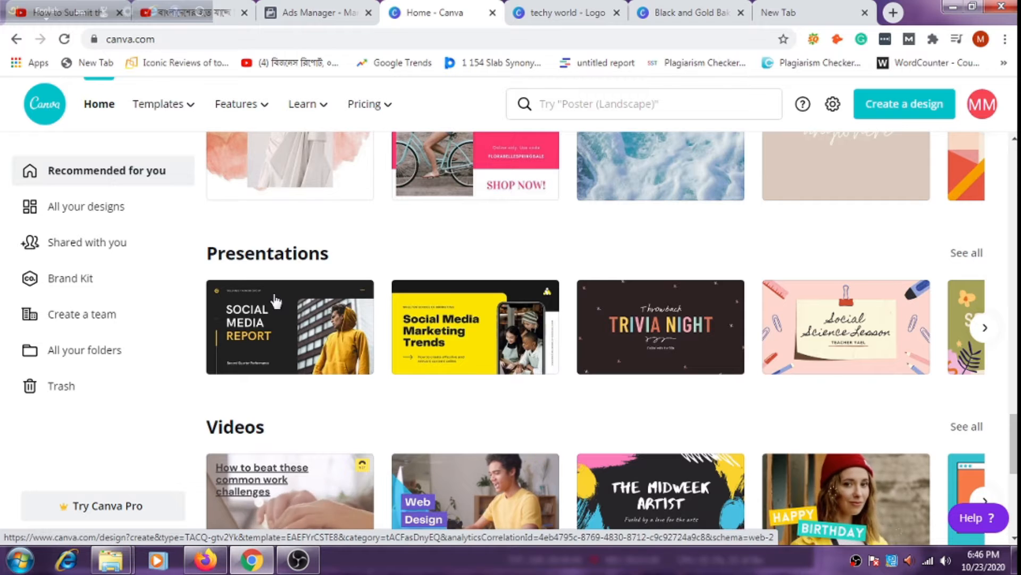
scroll(275, 301, down, 7)
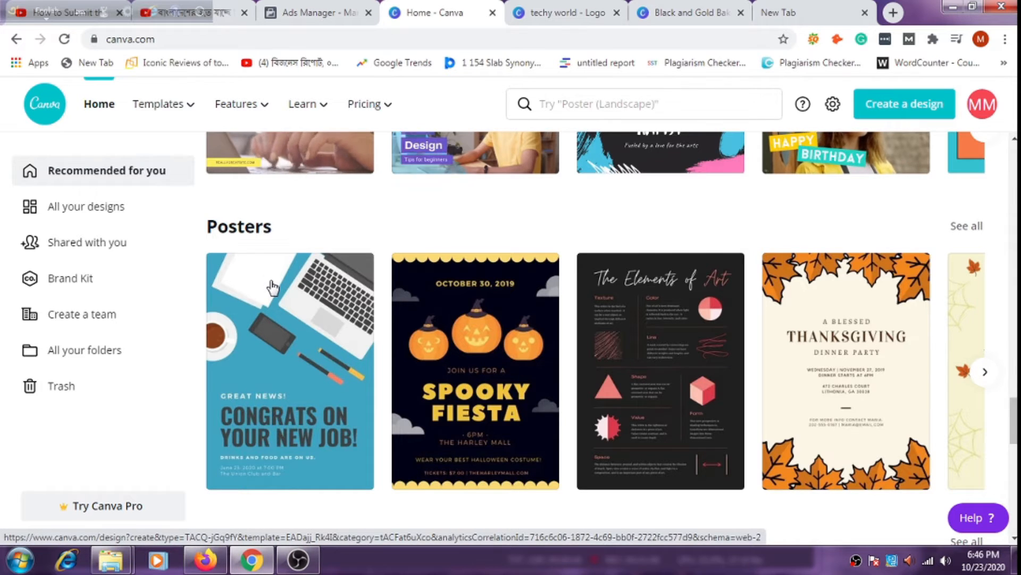
scroll(282, 285, down, 4)
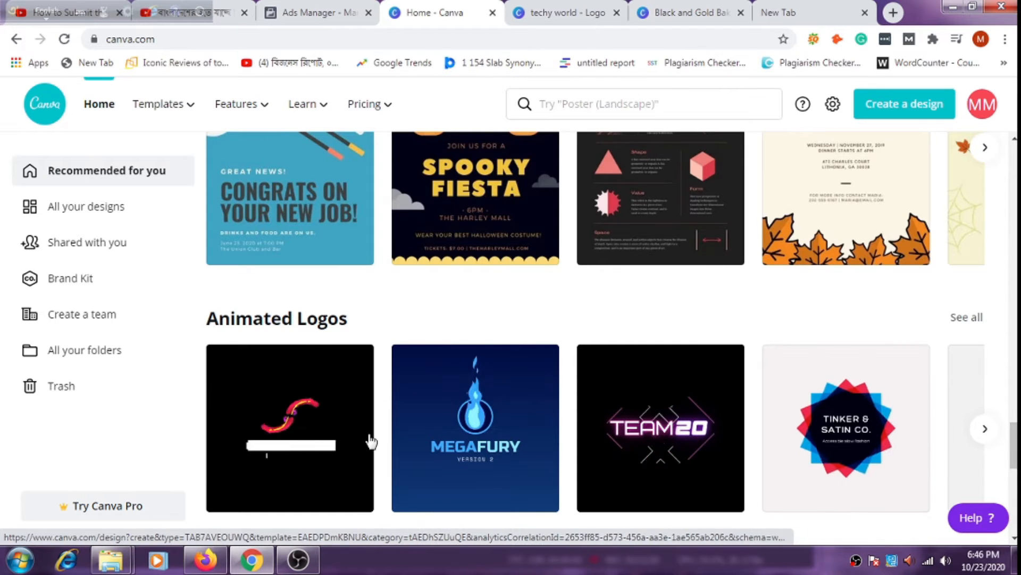
scroll(314, 342, down, 5)
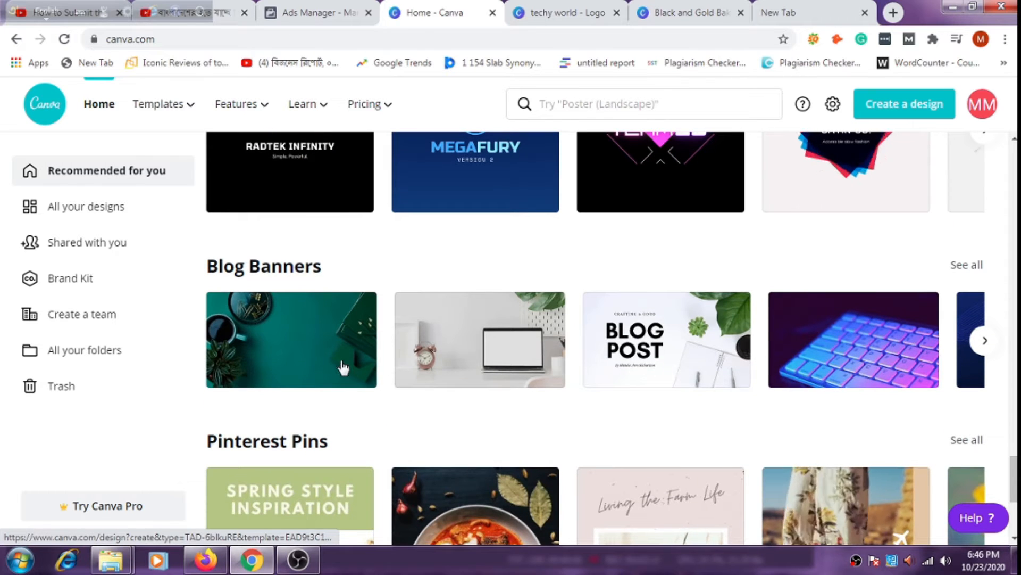
scroll(341, 346, down, 8)
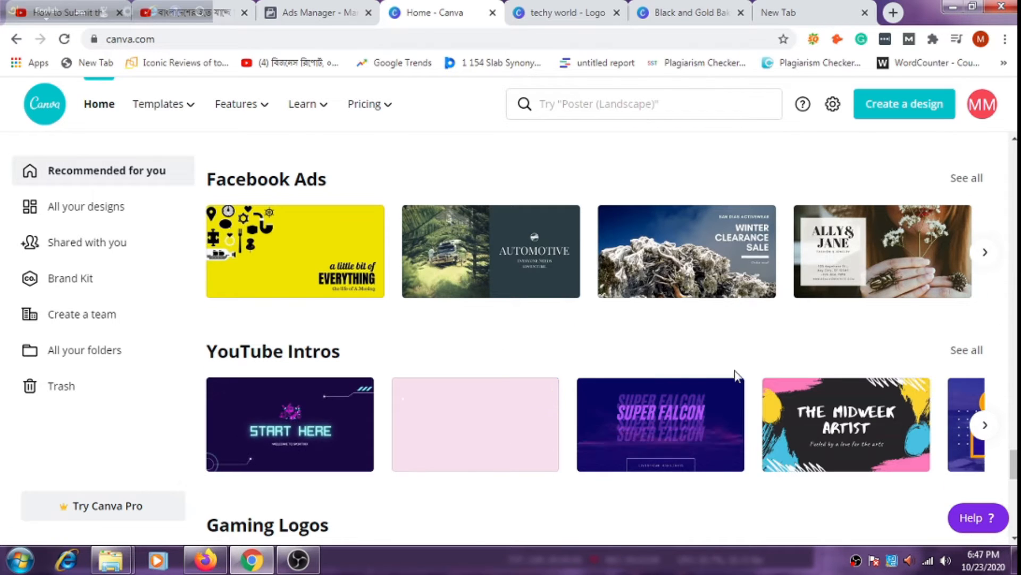
- Create a new 500 × 500 px Logo design from the recommended design types
scroll(737, 375, up, 5)
scroll(595, 352, up, 10)
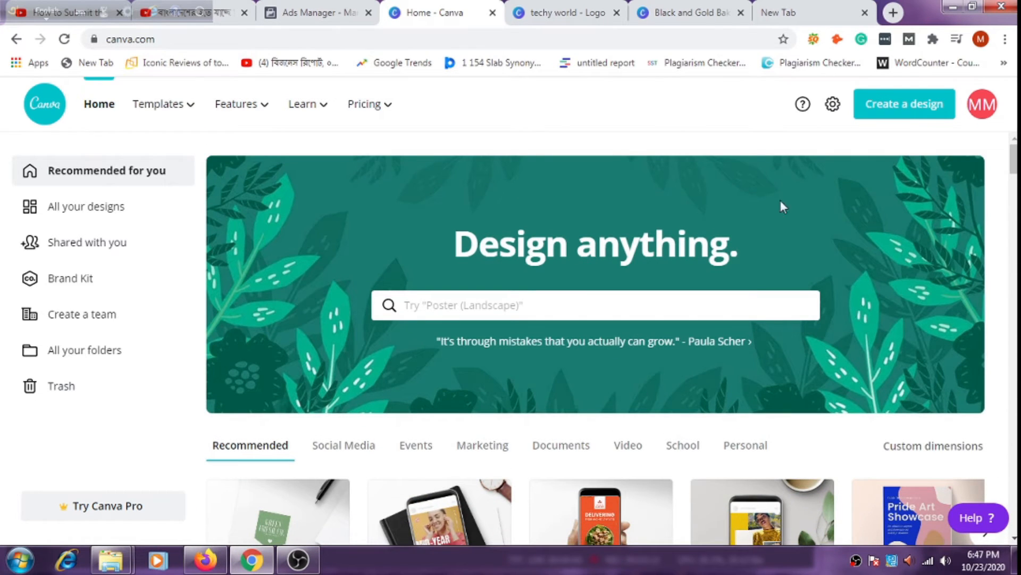
scroll(391, 384, down, 3)
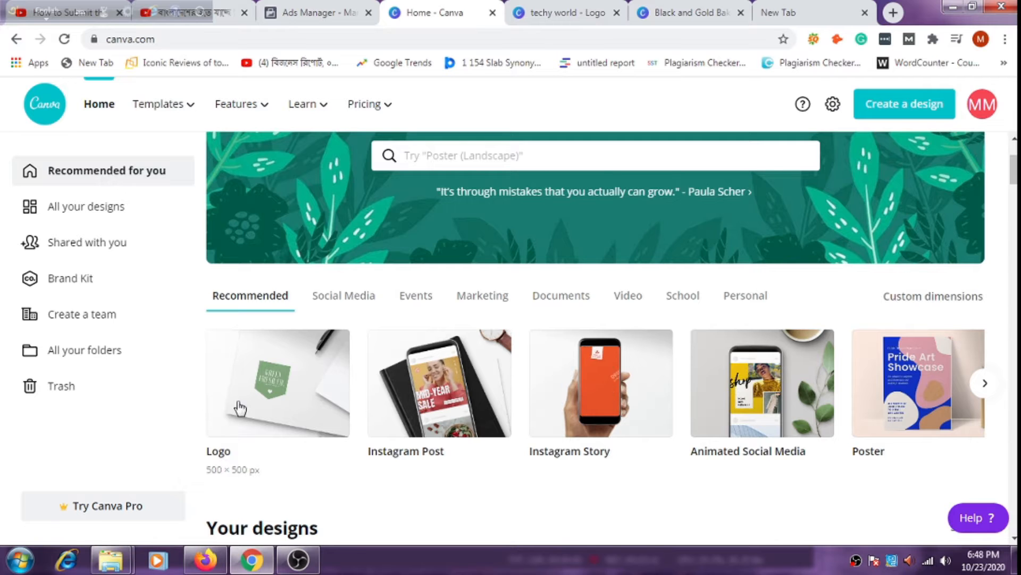
click(259, 373)
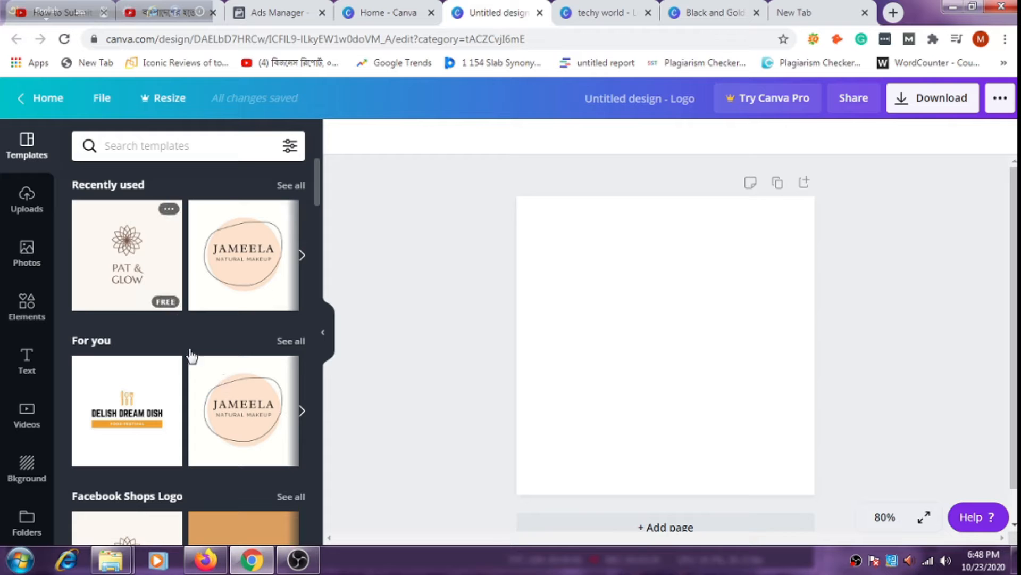
- Browse the logo template categories and apply the SPARX MOTORS template from Automotive Logo to the blank page
scroll(121, 246, down, 5)
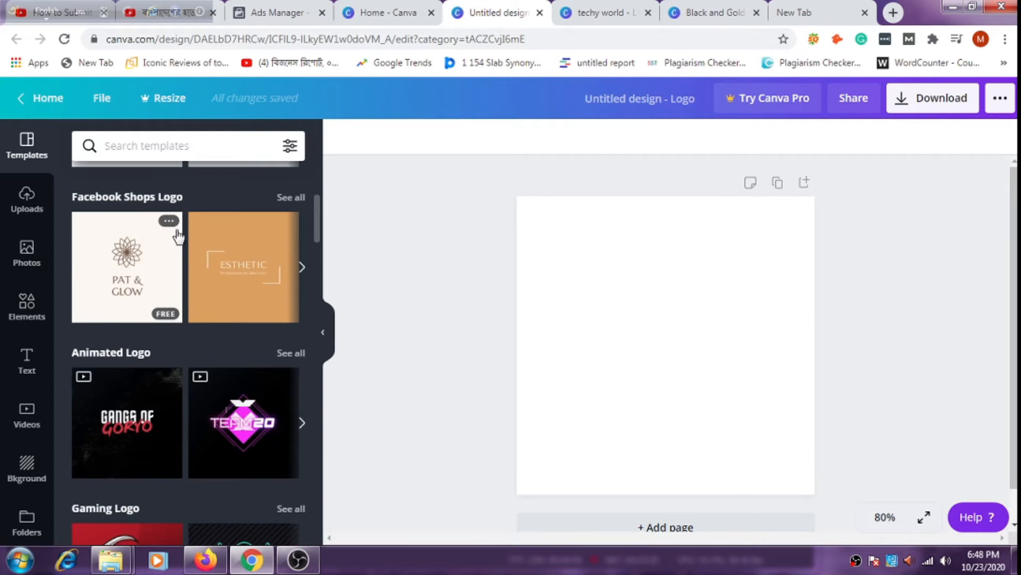
scroll(214, 276, down, 10)
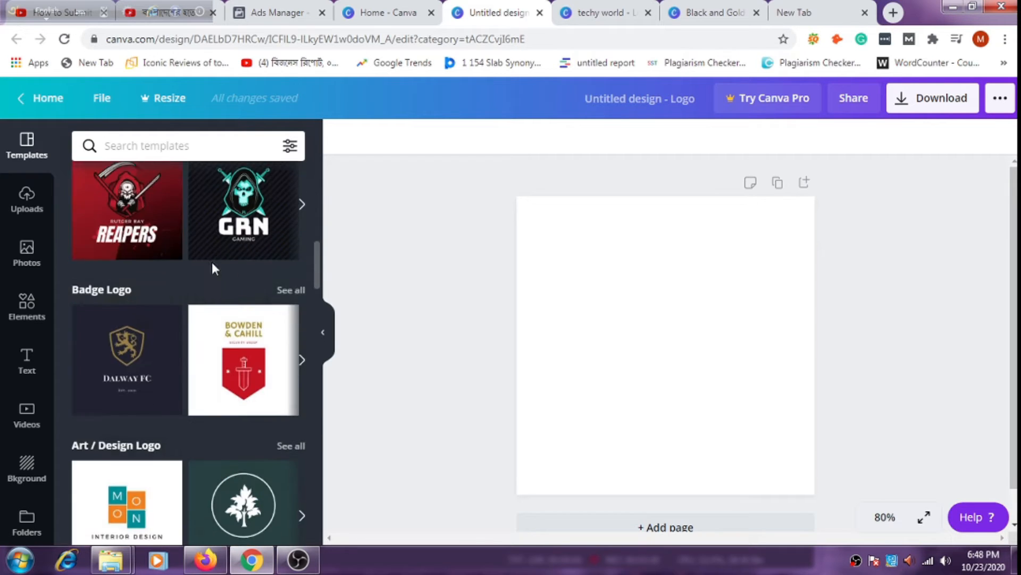
scroll(149, 340, down, 8)
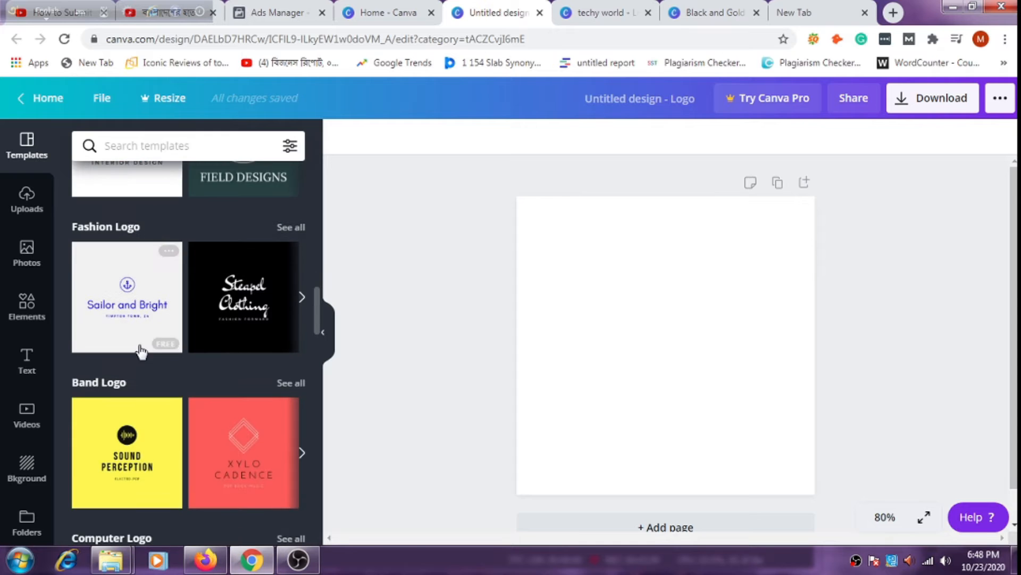
scroll(166, 333, down, 8)
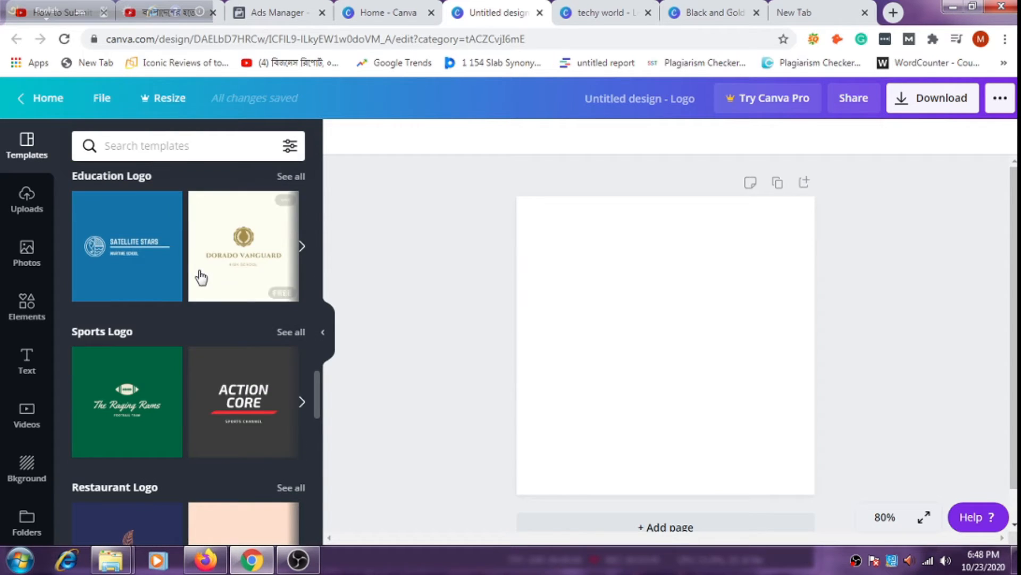
scroll(156, 287, down, 10)
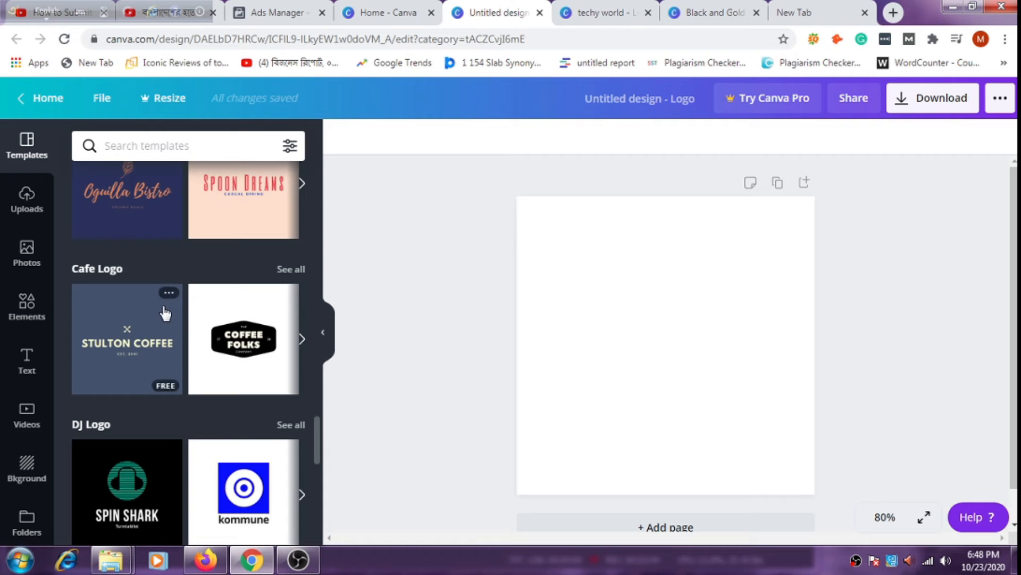
scroll(199, 341, down, 4)
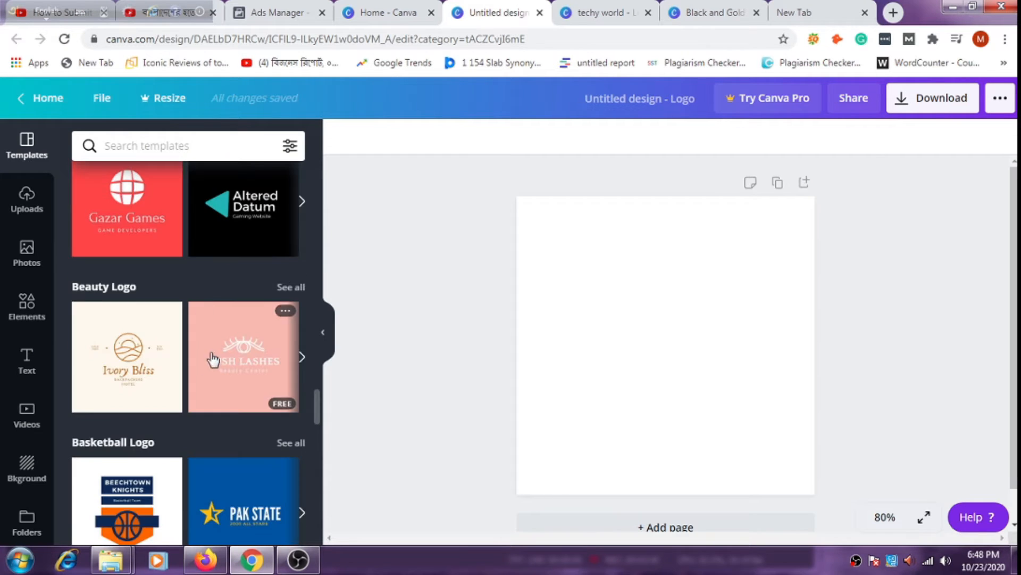
scroll(186, 343, down, 4)
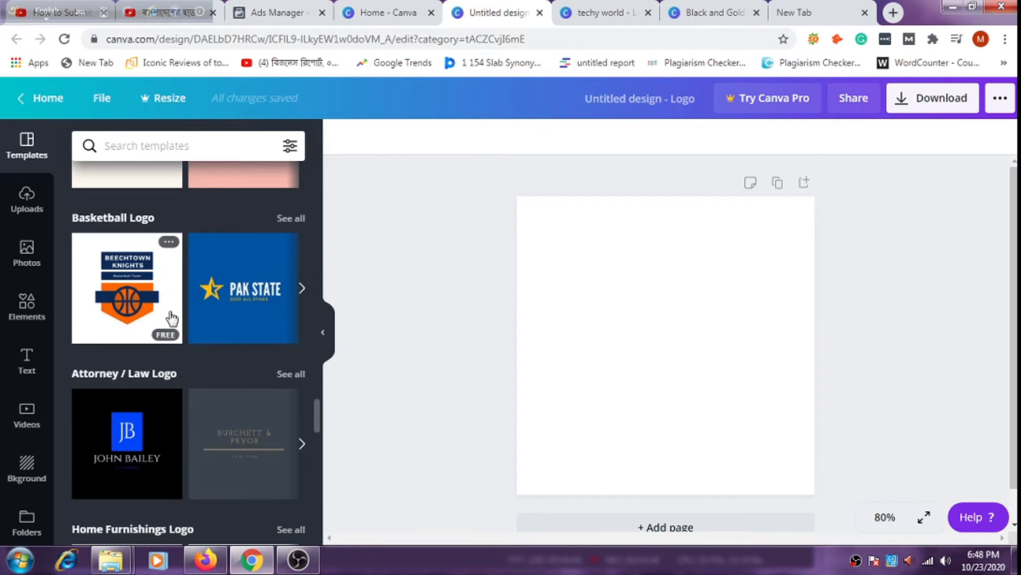
scroll(208, 297, down, 3)
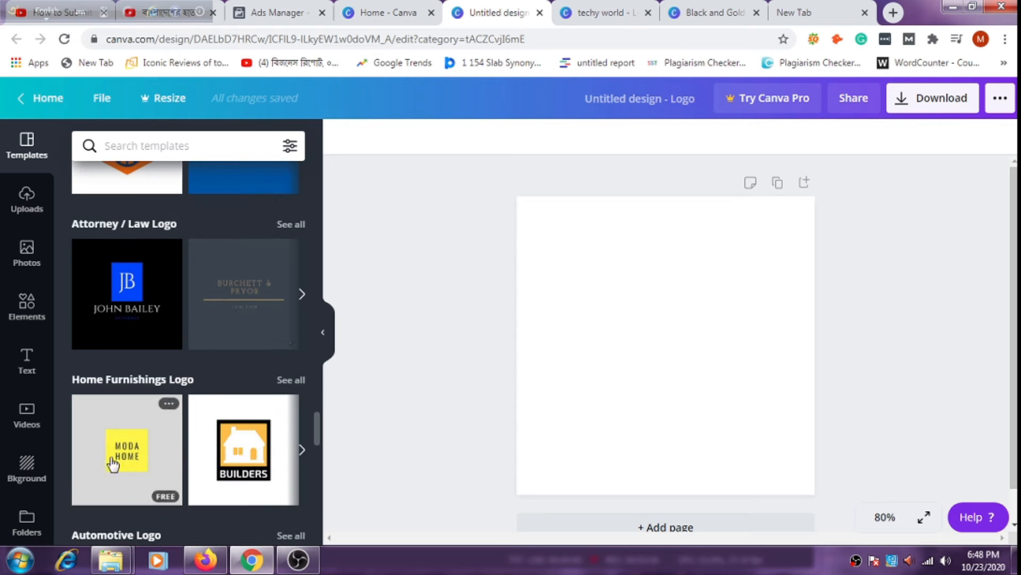
scroll(206, 388, down, 4)
scroll(132, 354, down, 4)
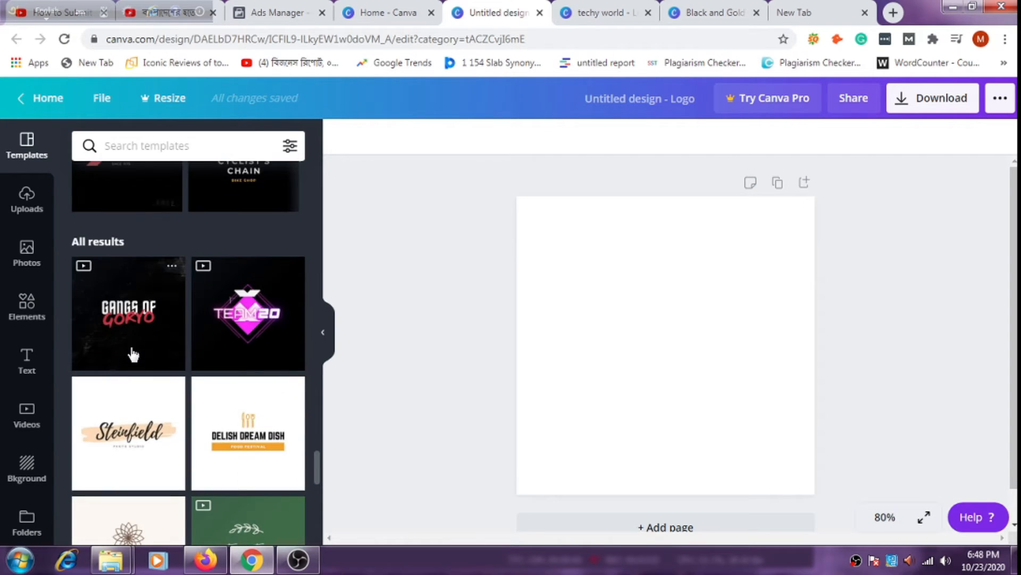
scroll(133, 352, up, 4)
click(122, 381)
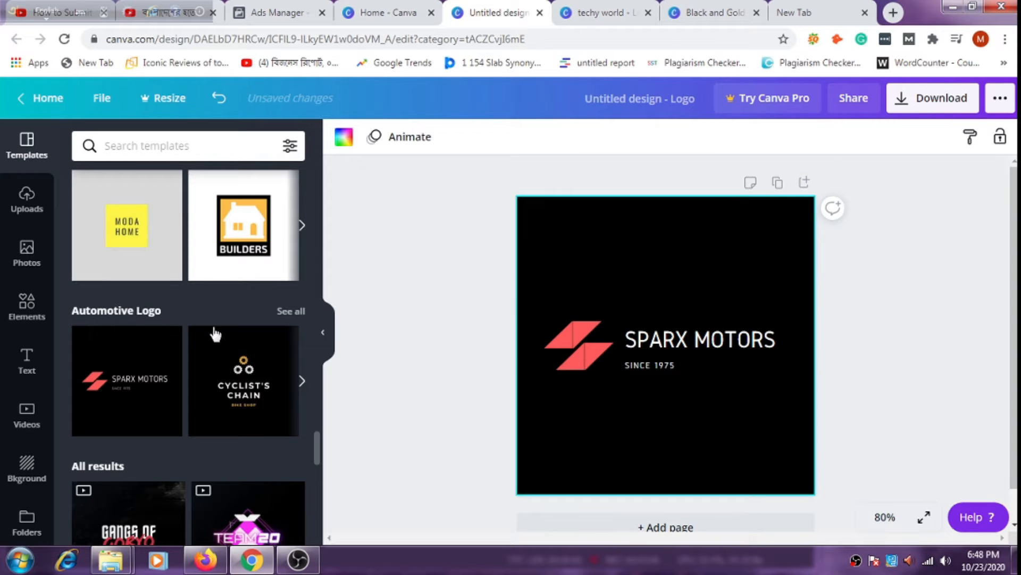
- Look through the uploaded images, the stock photos and the available elements, including frames, stickers and charts
click(32, 210)
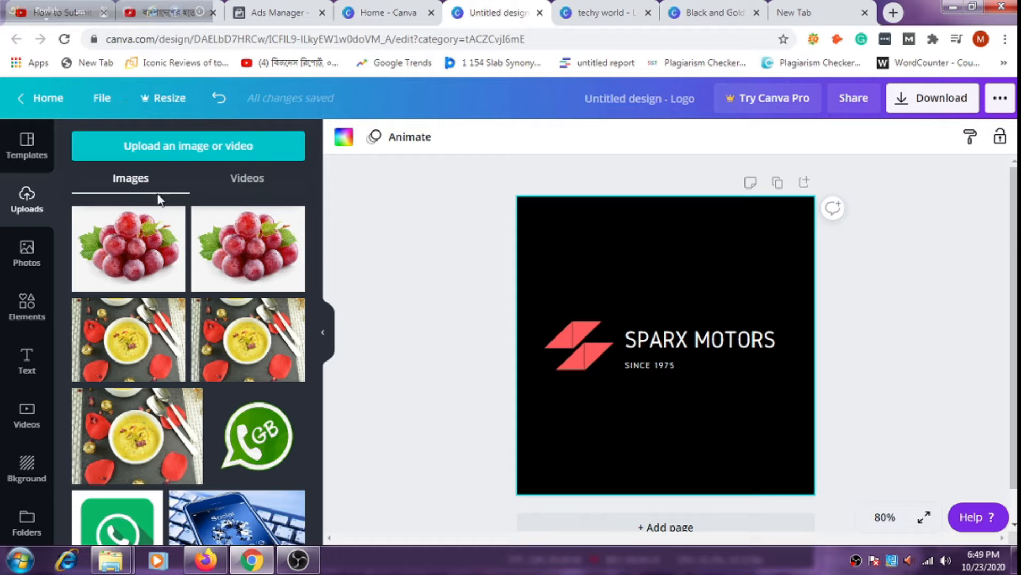
click(27, 255)
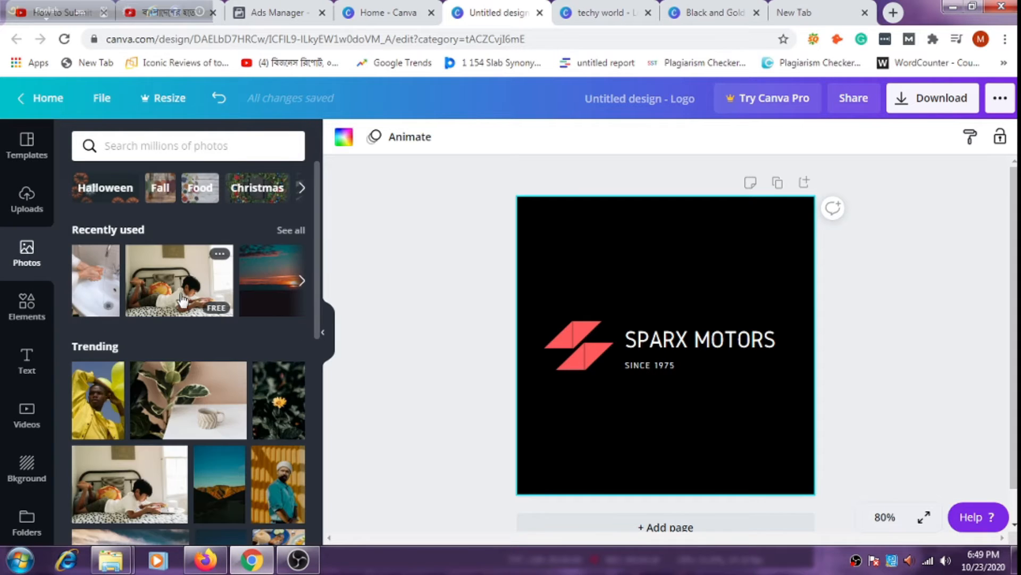
click(32, 313)
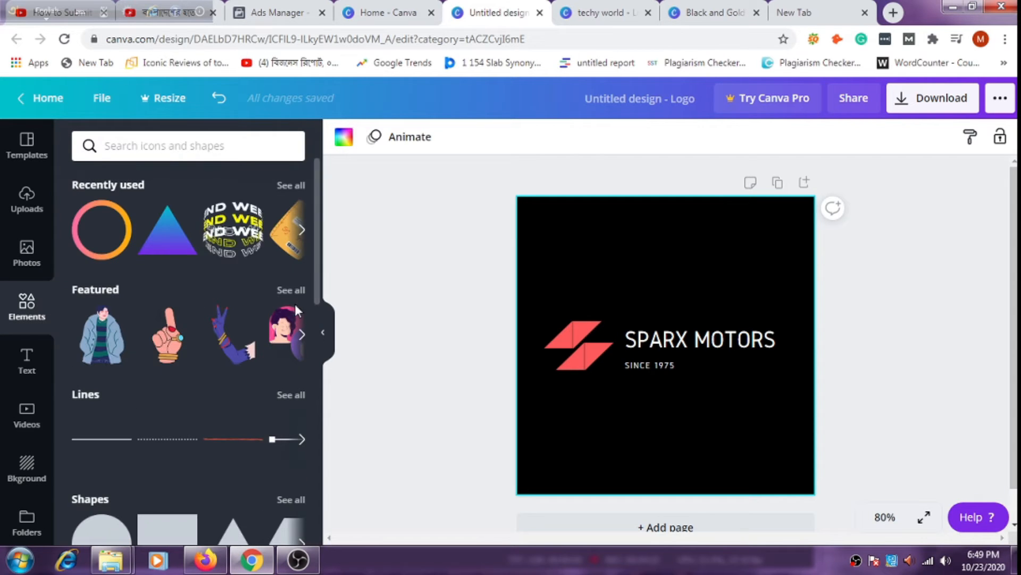
scroll(159, 301, down, 10)
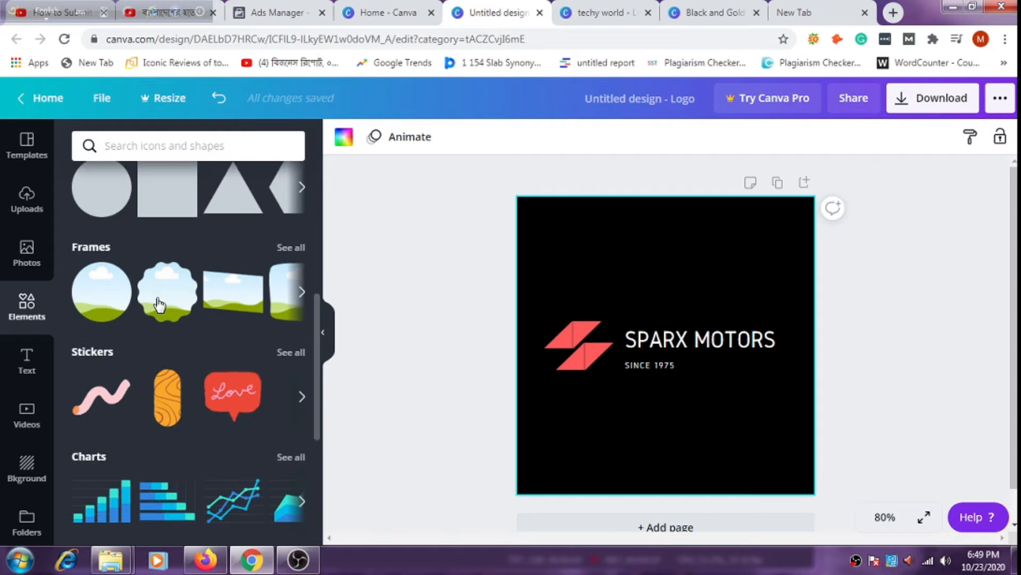
scroll(157, 301, down, 5)
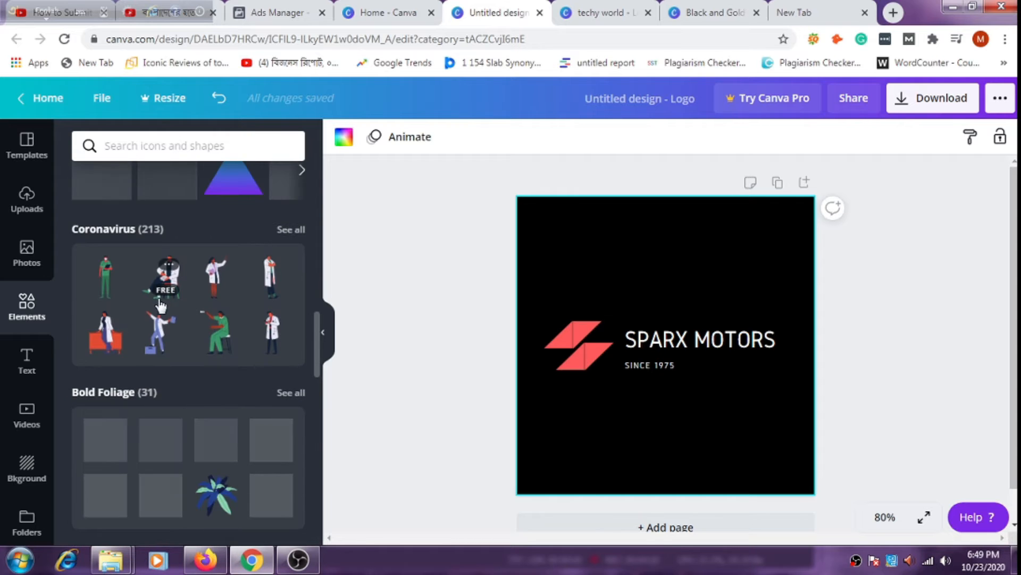
- Add the recently used blue-purple gradient triangle and pink-orange ring to the logo, and shrink the ring to under half its size
scroll(163, 303, up, 9)
scroll(163, 307, up, 4)
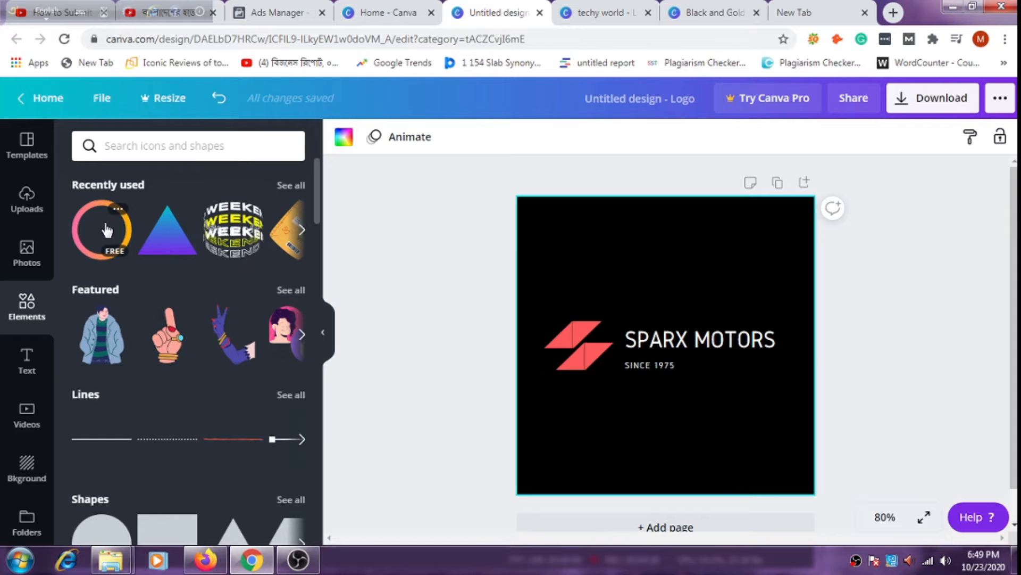
click(166, 243)
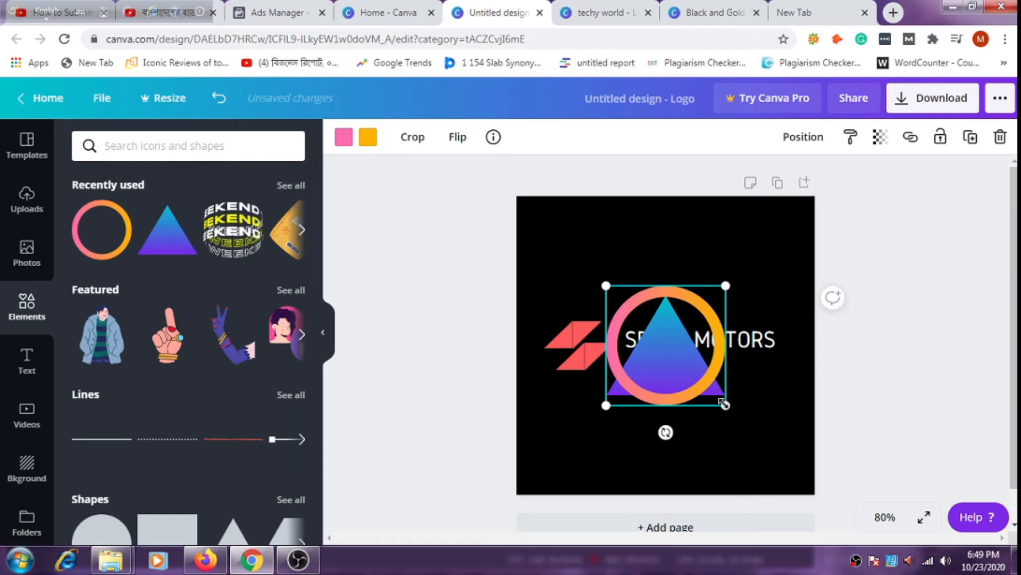
drag(726, 406, 652, 331)
- Delete the two red parallelogram shapes in front of the SPARX MOTORS text
right_click(626, 312)
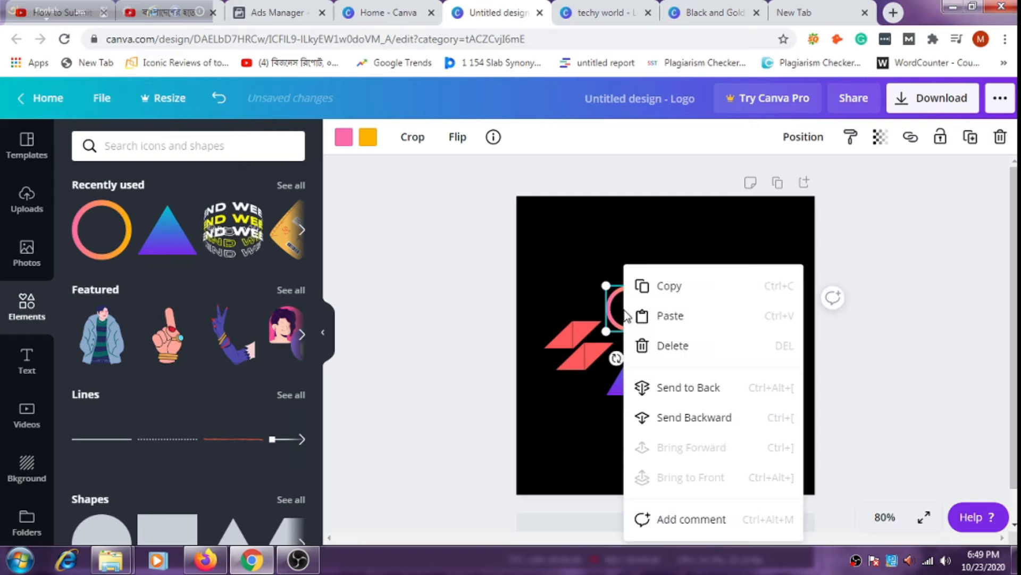
click(548, 320)
click(572, 335)
right_click(575, 337)
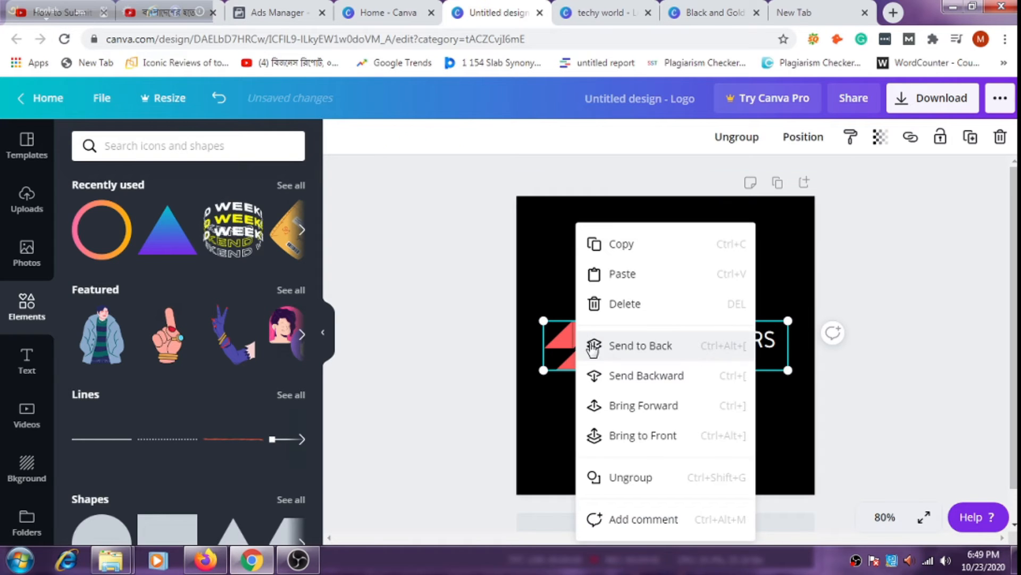
click(565, 339)
click(607, 349)
click(572, 340)
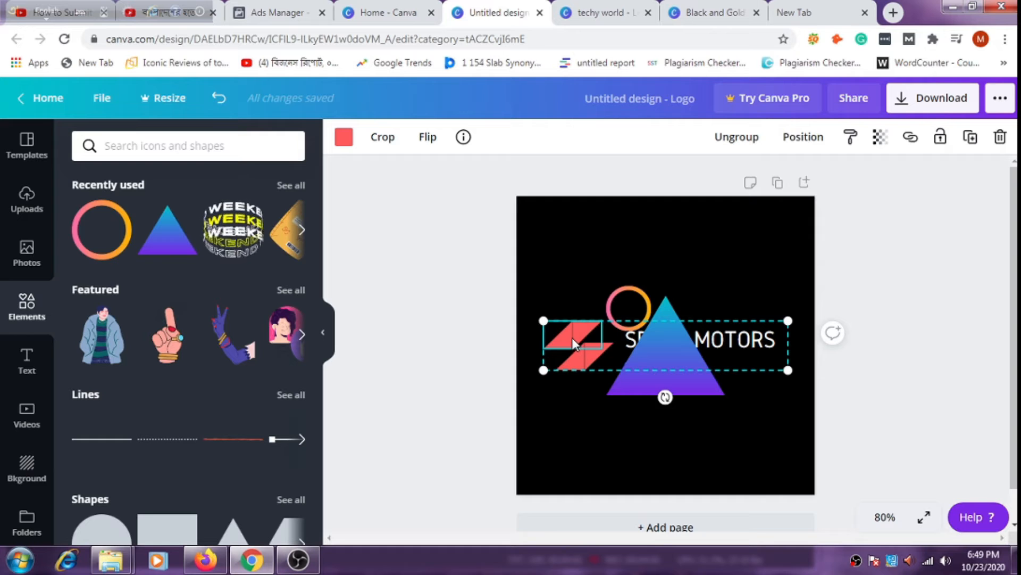
right_click(573, 339)
click(617, 303)
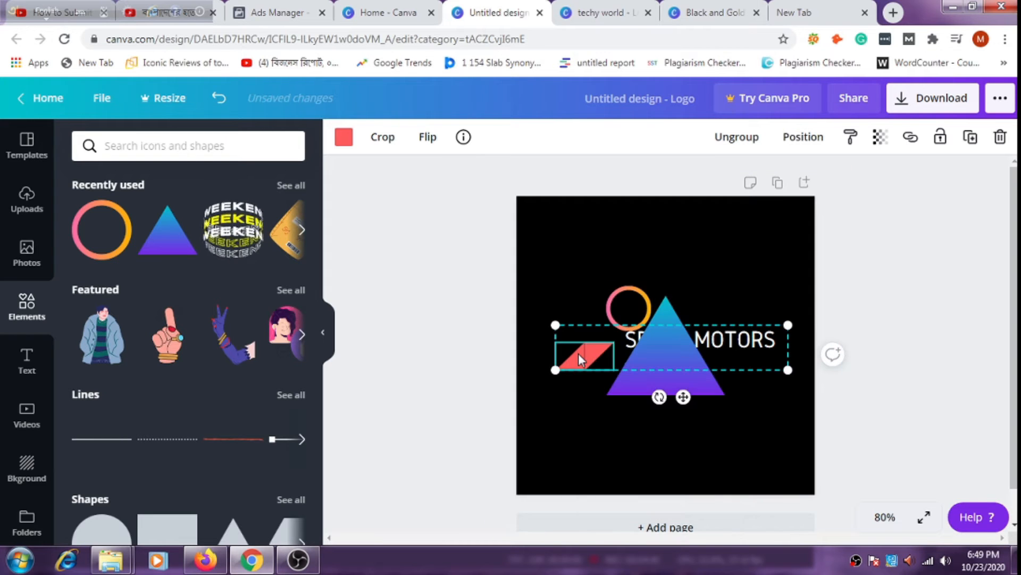
right_click(579, 354)
click(620, 309)
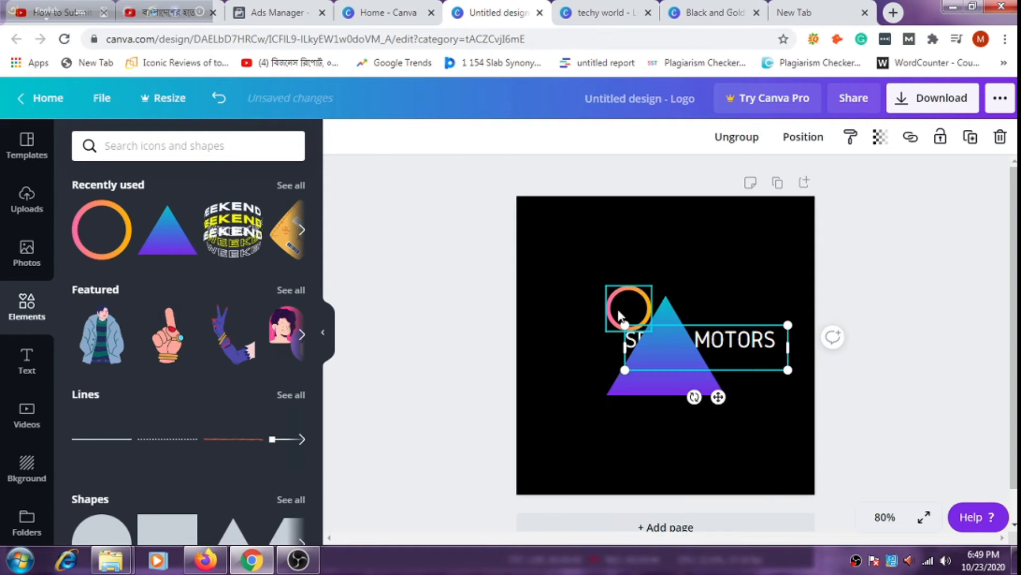
- Enlarge the pink-orange ring and move it together with the gradient triangle over the start of the SPARX MOTORS text
drag(618, 318, 692, 448)
drag(588, 352, 567, 300)
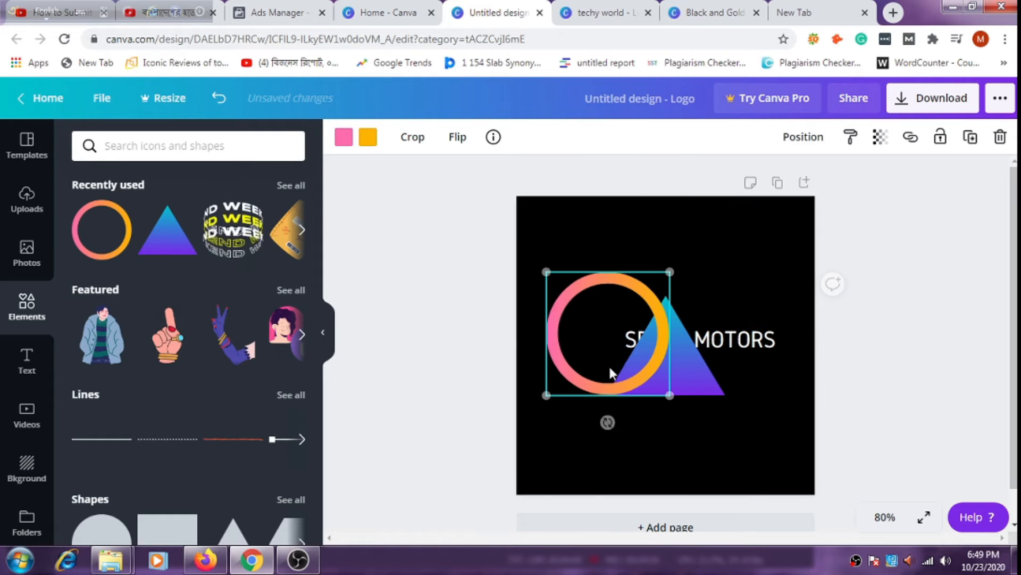
click(714, 392)
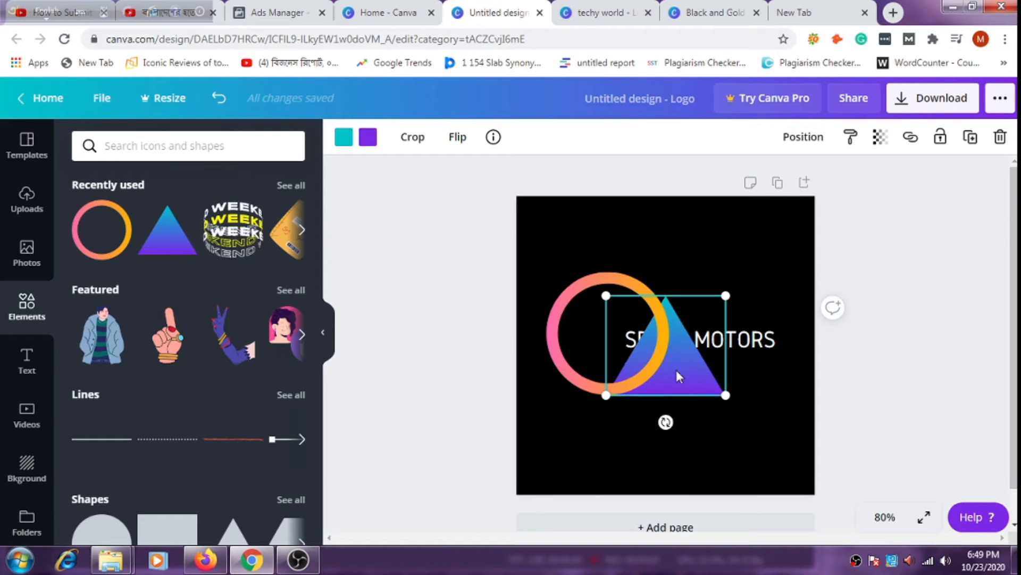
drag(614, 337, 593, 328)
drag(690, 357, 616, 346)
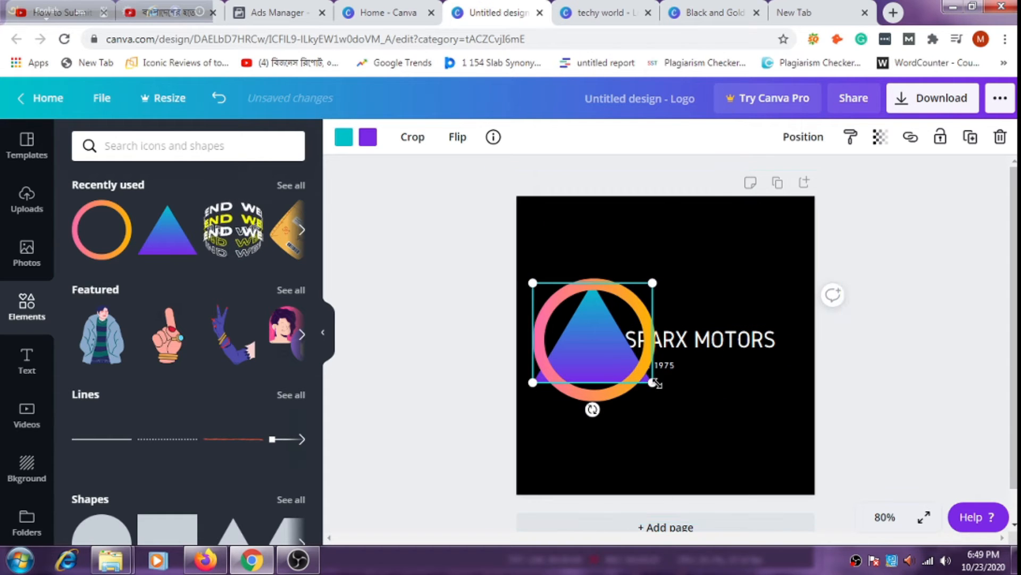
- Shrink the gradient triangle to a little over half its size and position it inside the ring
mouse_move(653, 383)
mouse_down()
mouse_move(602, 340)
mouse_move(657, 379)
mouse_up()
click(553, 319)
drag(559, 335, 569, 325)
drag(624, 372, 536, 297)
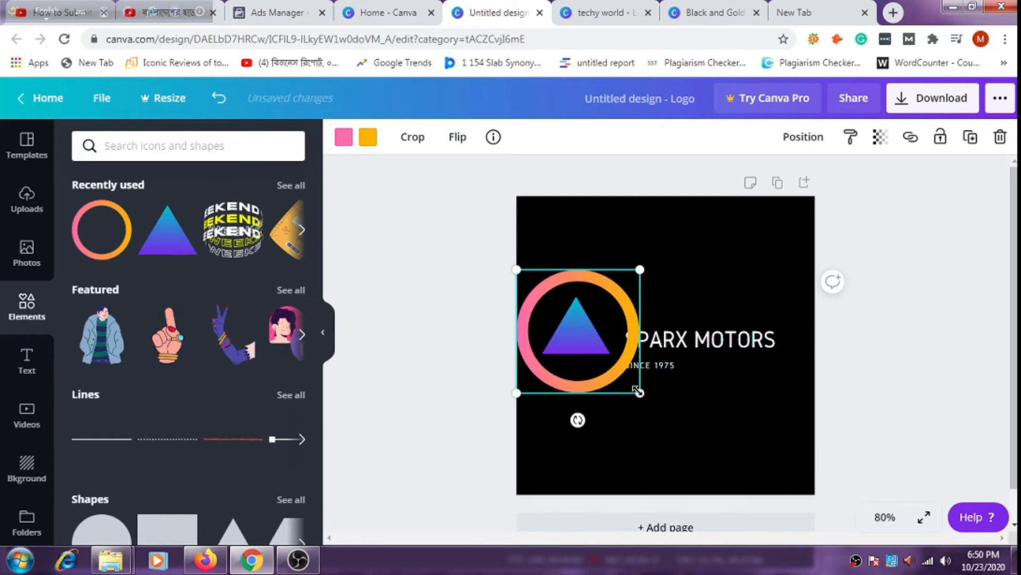
- Shrink the ring and the triangle to about half their size and place the triangle just before the SPARX MOTORS text
drag(640, 392, 585, 326)
click(634, 416)
click(558, 316)
click(568, 275)
click(553, 347)
mouse_move(568, 342)
mouse_down()
mouse_move(577, 382)
mouse_move(564, 341)
mouse_move(583, 334)
mouse_move(581, 352)
mouse_up()
click(567, 315)
click(580, 359)
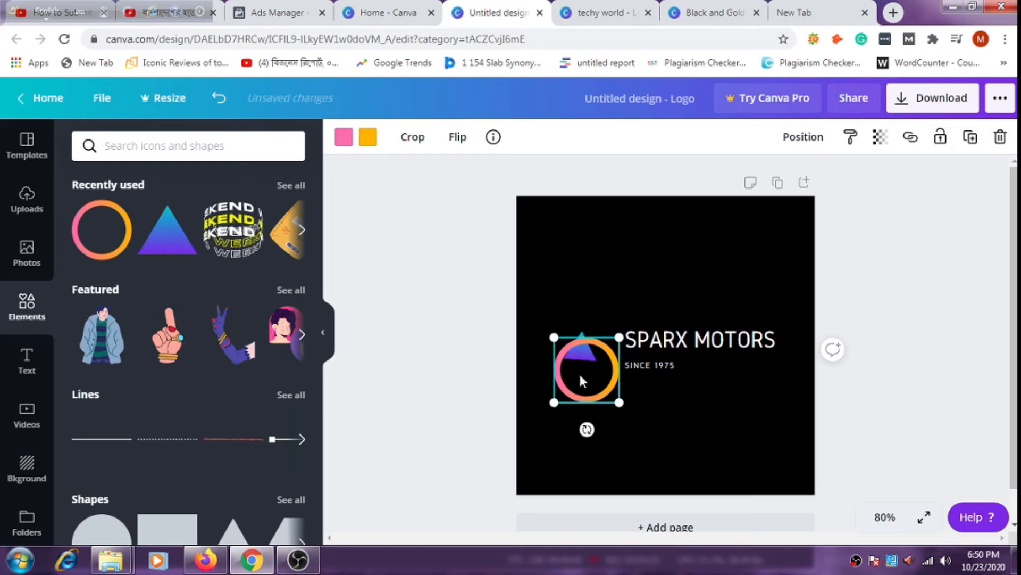
- Center the ring around the triangle and shrink it to fit closely
drag(592, 407, 577, 345)
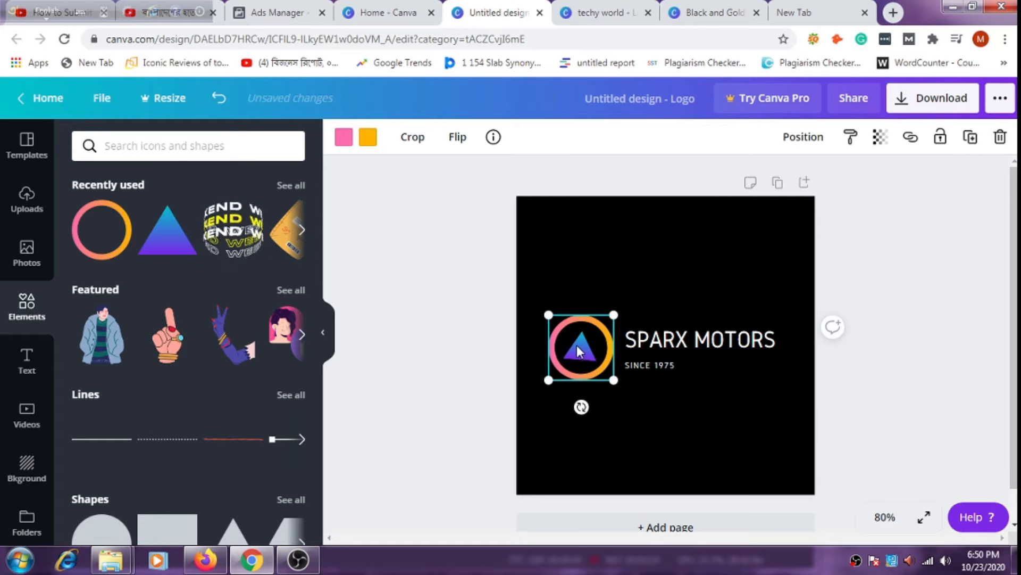
drag(612, 381, 604, 370)
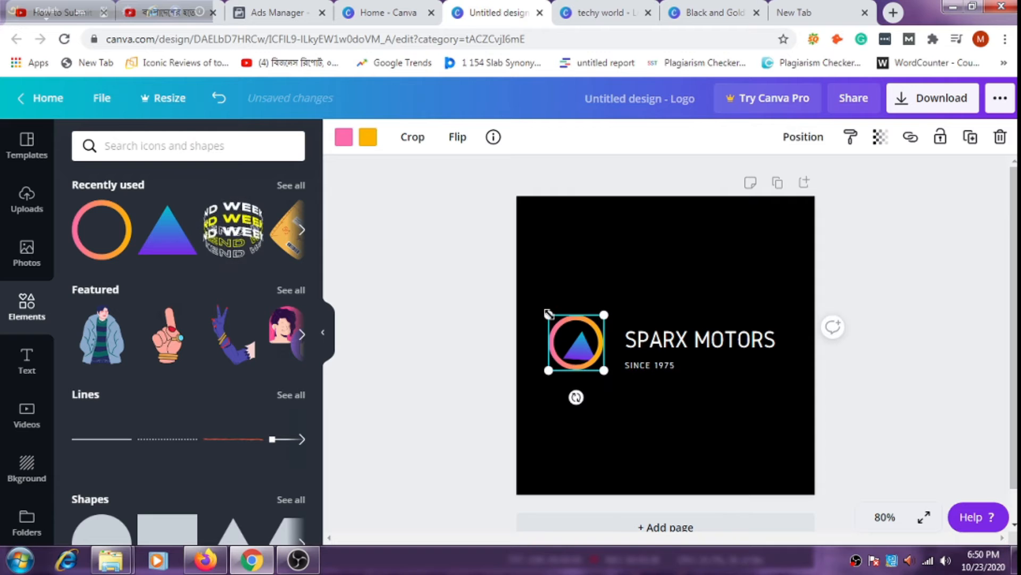
drag(555, 320, 559, 326)
click(617, 407)
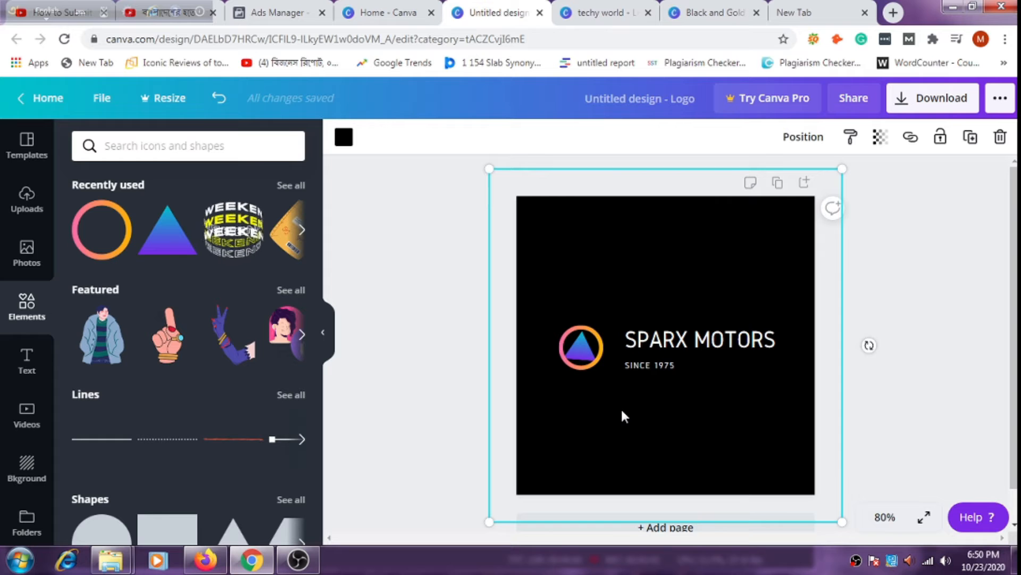
- Clear the SINCE 1975 tagline beneath SPARX MOTORS
click(671, 366)
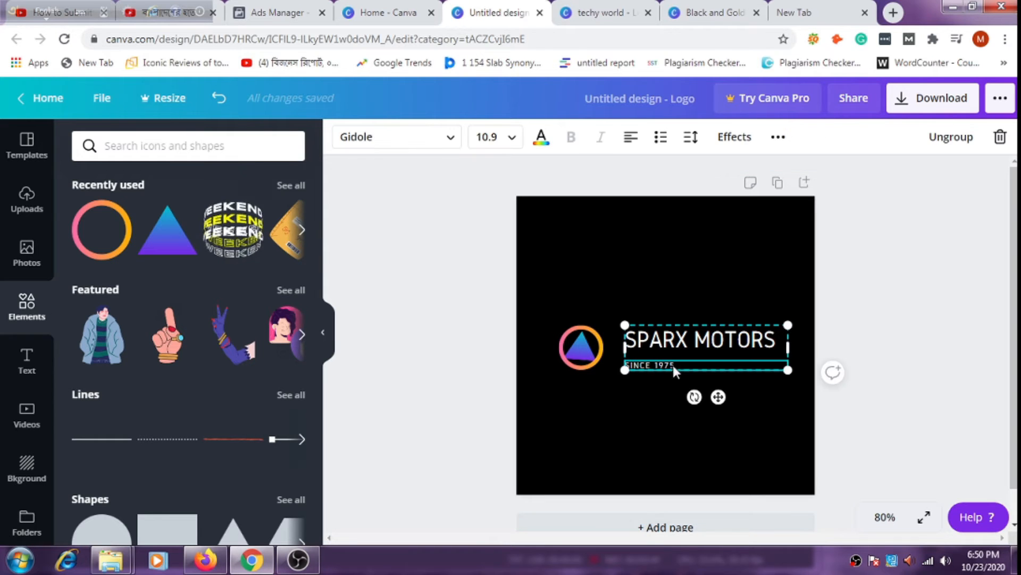
double_click(688, 366)
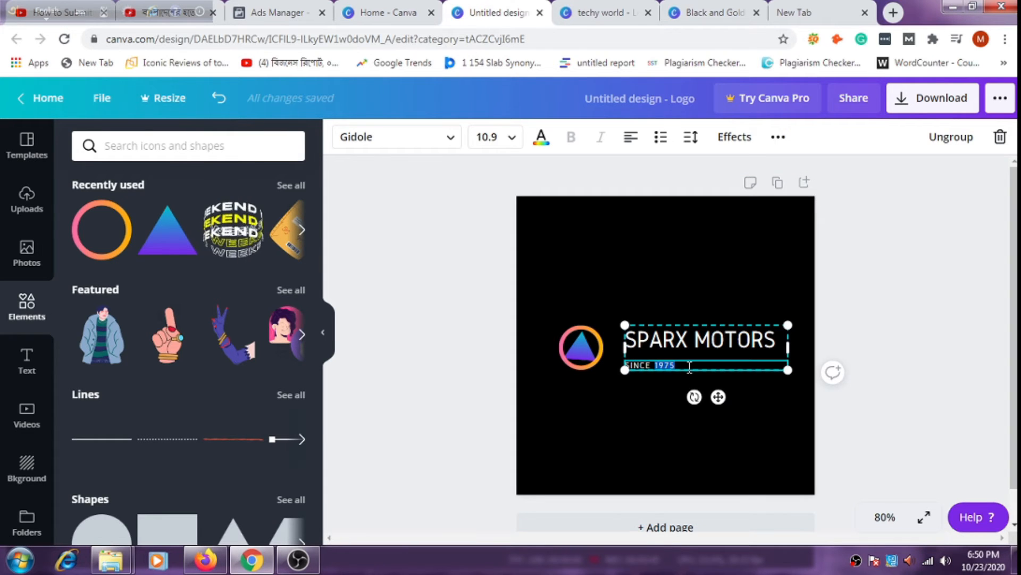
key(BackSpace)
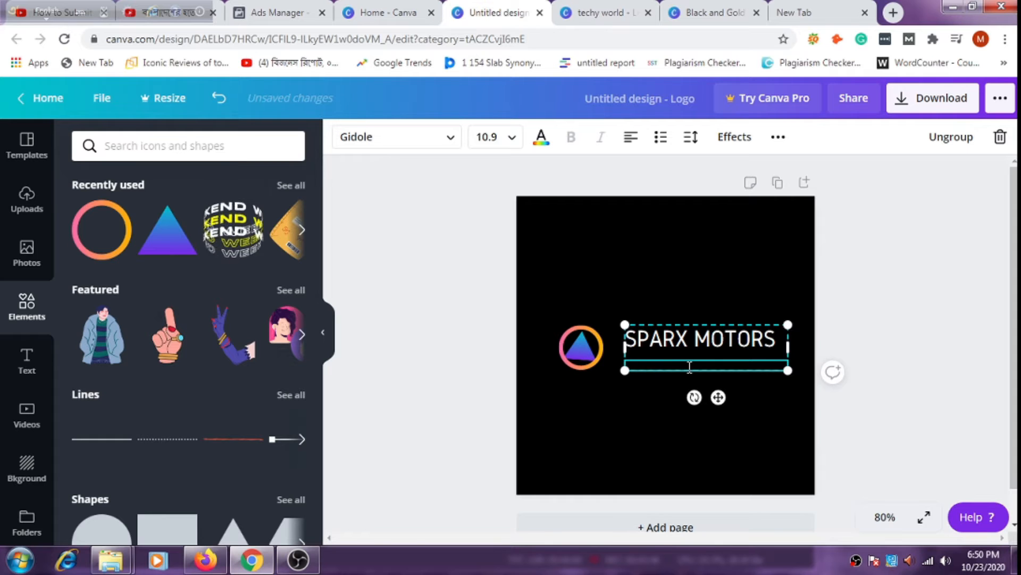
click(440, 363)
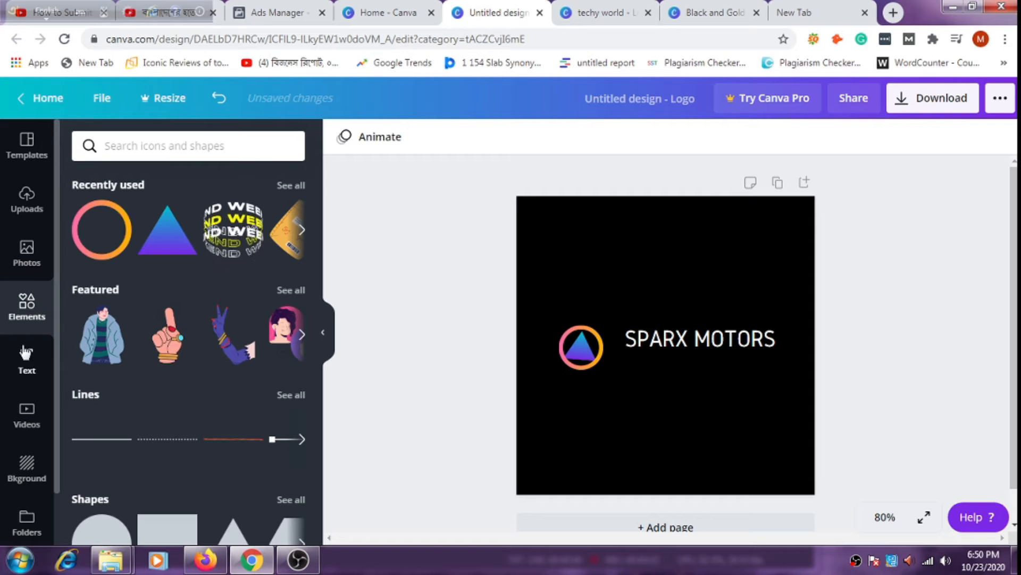
- Add the recently used pink TURNING 22 text design, shrink it to a small tagline and place it centered beneath SPARX MOTORS
click(19, 367)
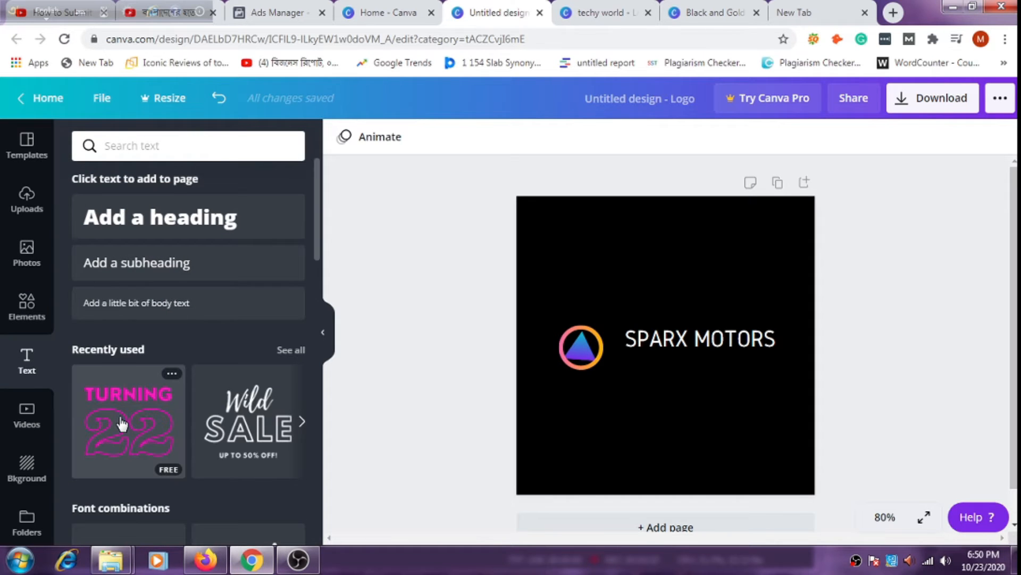
click(122, 424)
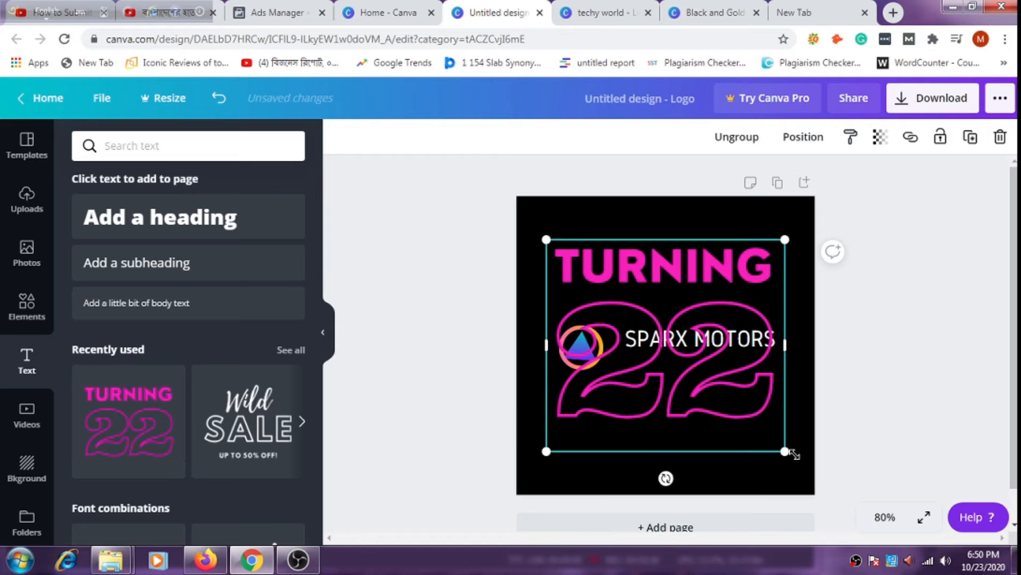
drag(777, 446, 601, 267)
click(580, 277)
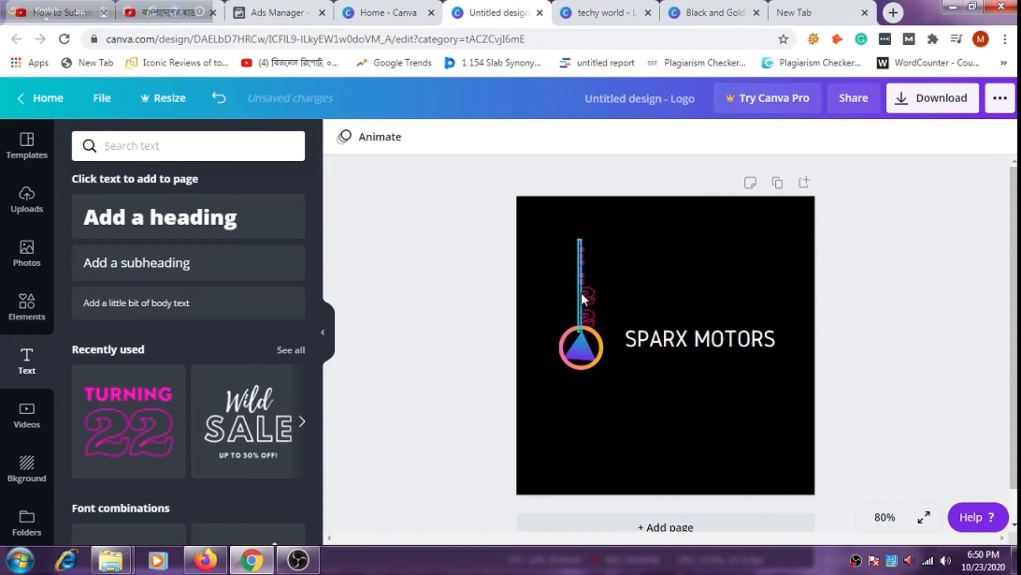
drag(582, 285, 622, 287)
click(445, 325)
click(608, 258)
drag(609, 257, 695, 379)
click(426, 313)
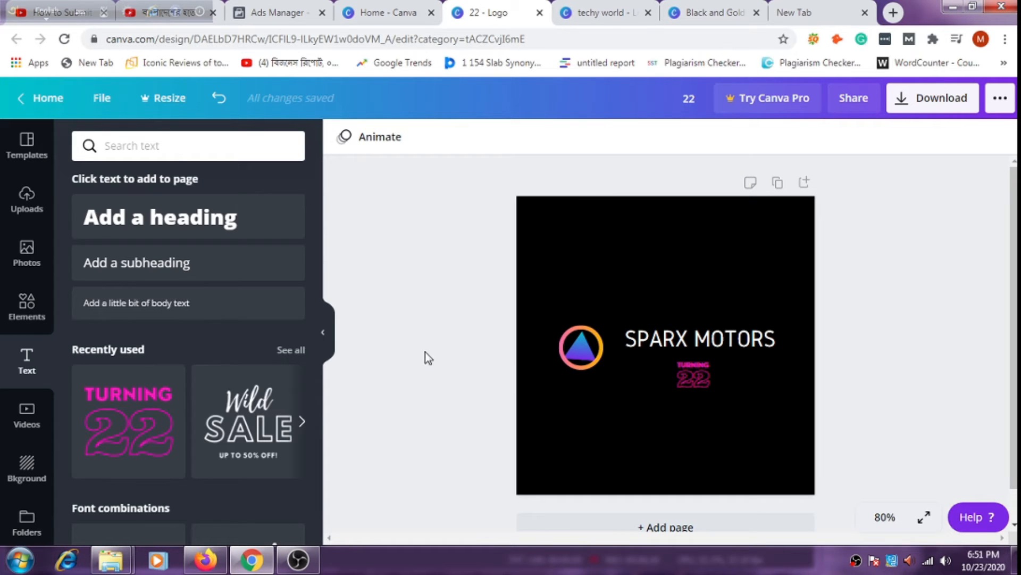
- Enlarge the ring slightly inside its crop frame and apply the crop
click(576, 342)
double_click(576, 342)
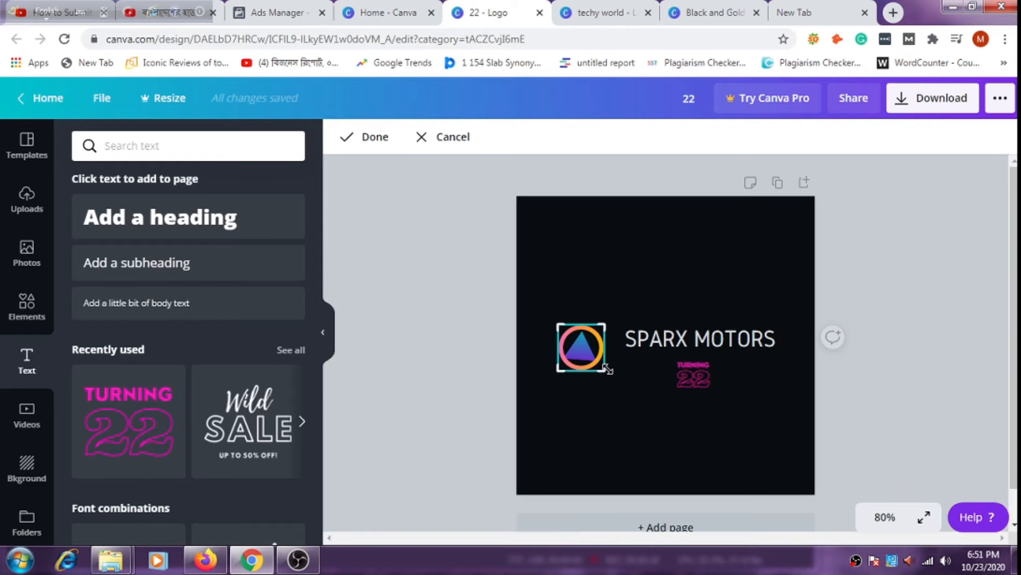
drag(603, 370, 611, 375)
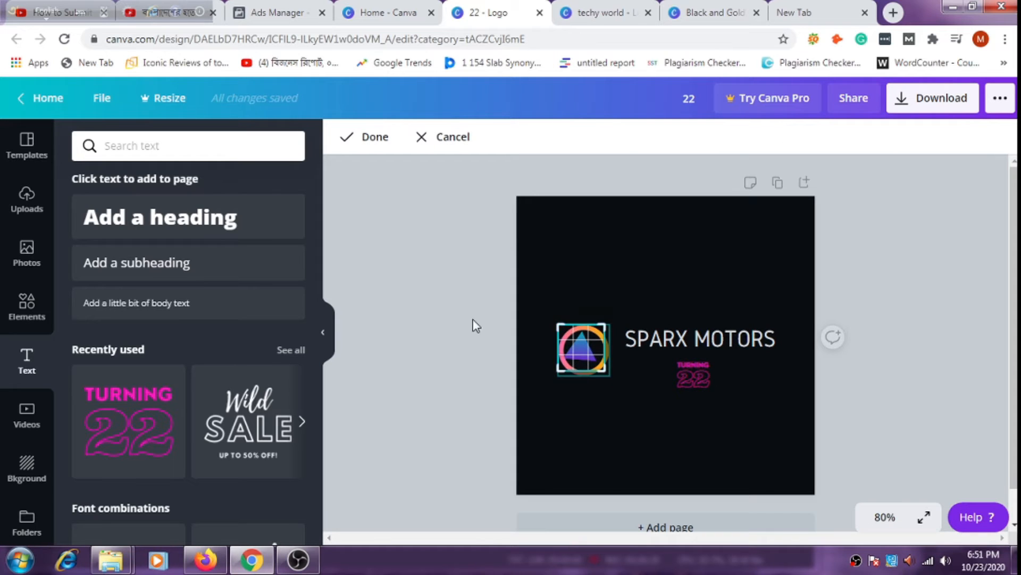
click(472, 323)
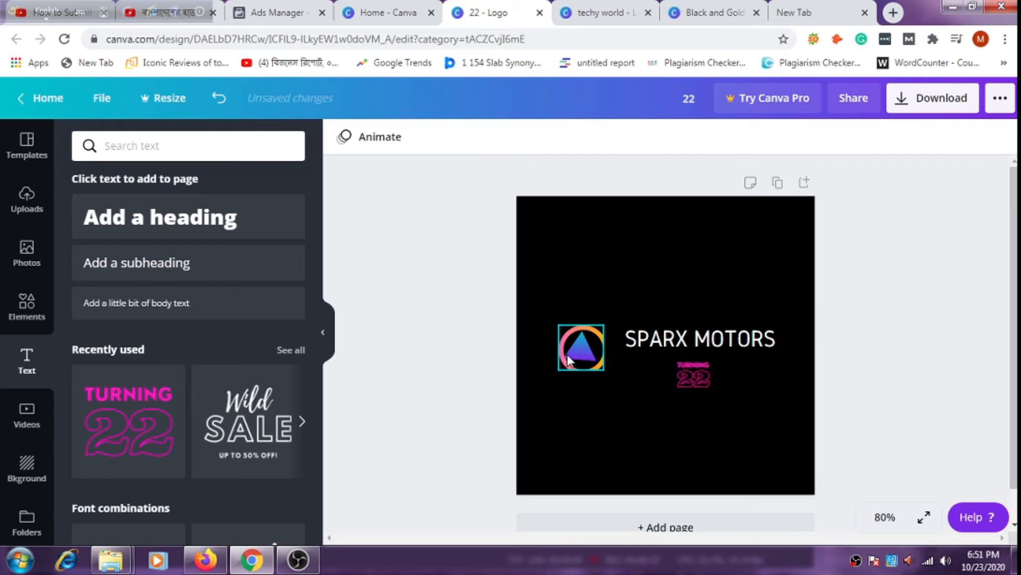
- Enlarge the cropped ring slightly and center it around the triangle again
click(568, 361)
drag(555, 369, 553, 377)
click(493, 342)
click(569, 355)
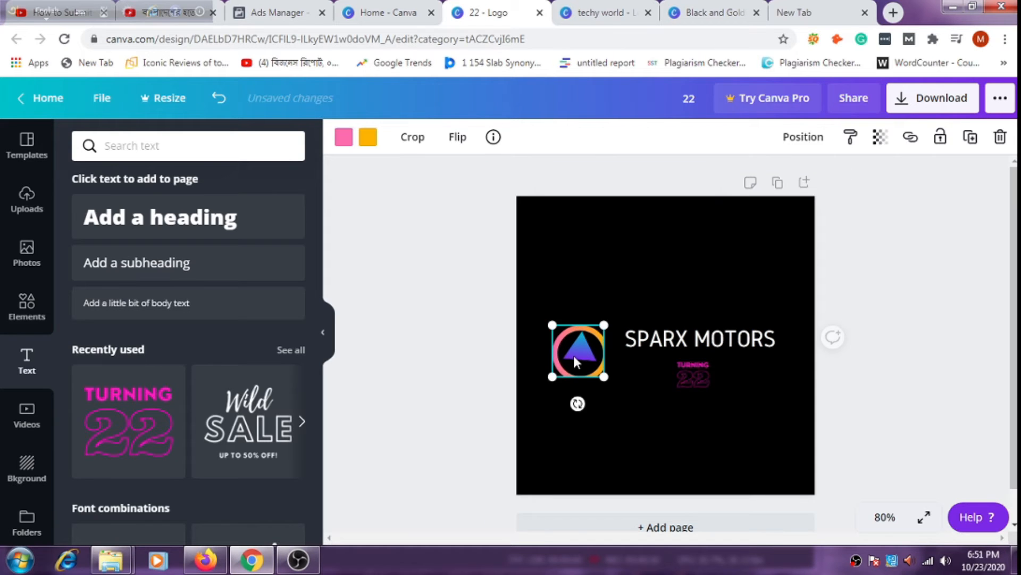
drag(573, 353, 575, 352)
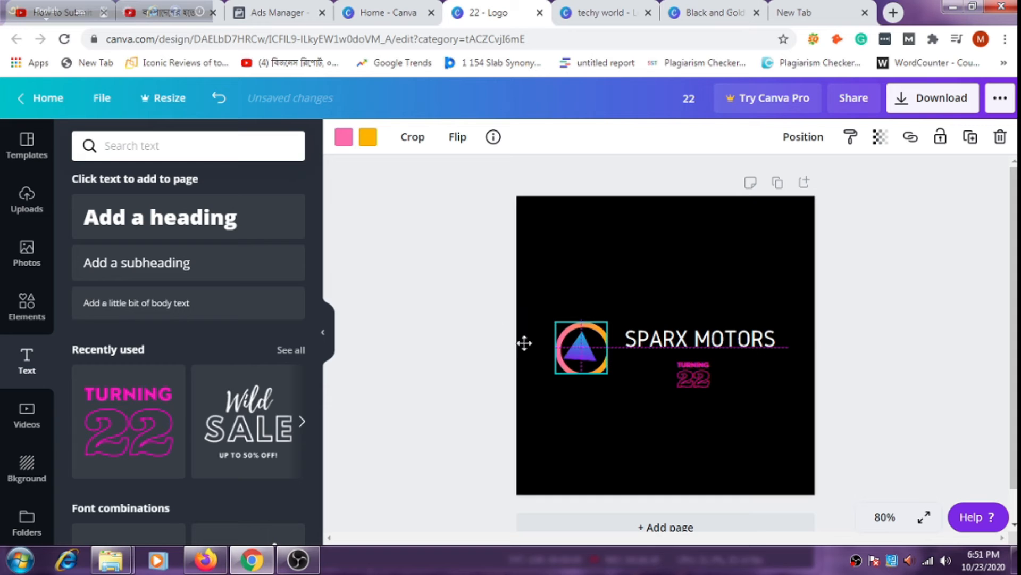
click(446, 301)
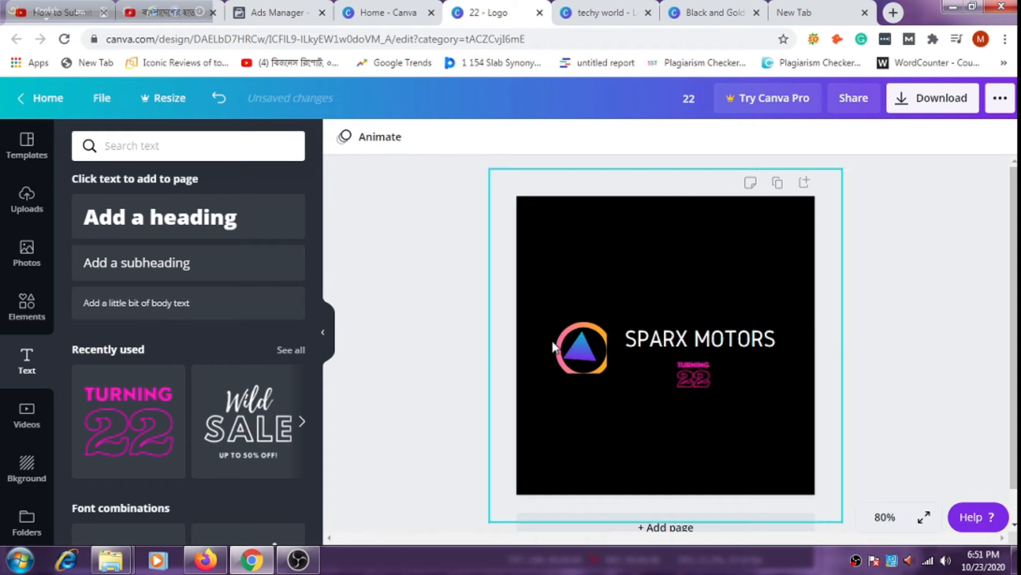
click(572, 339)
drag(573, 340, 571, 341)
click(461, 292)
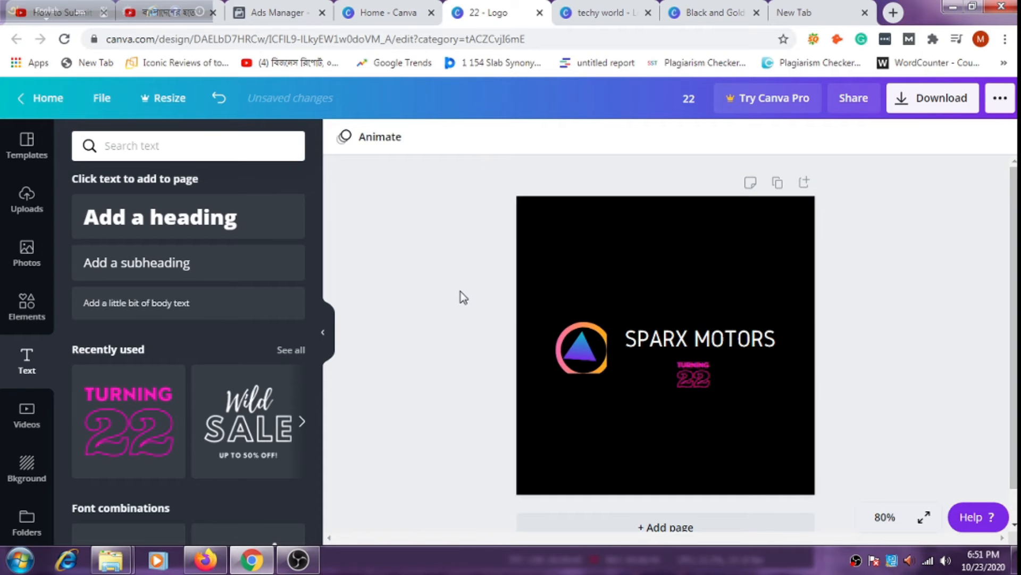
- Delete the cropped ring from around the triangle
click(612, 334)
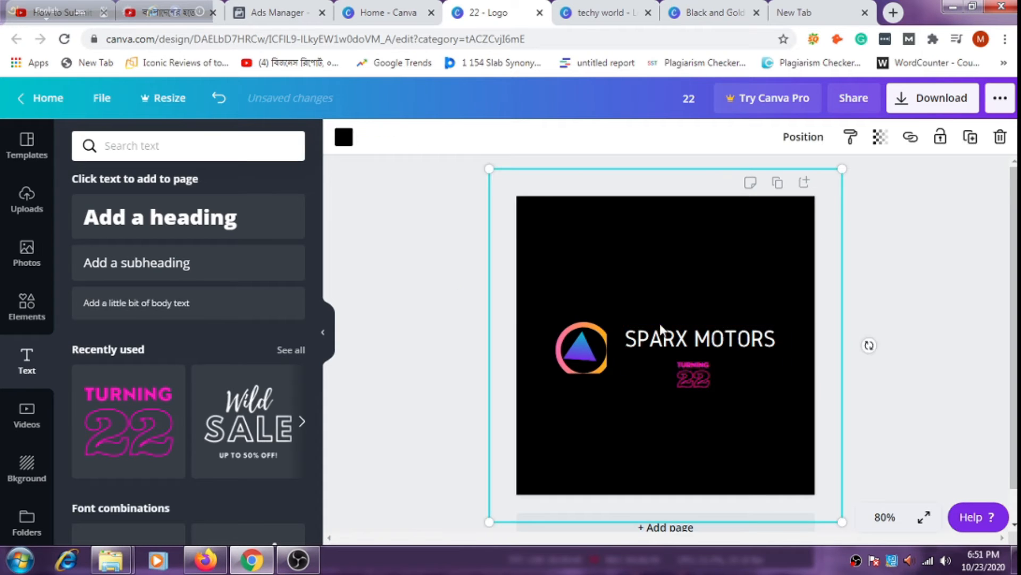
click(606, 354)
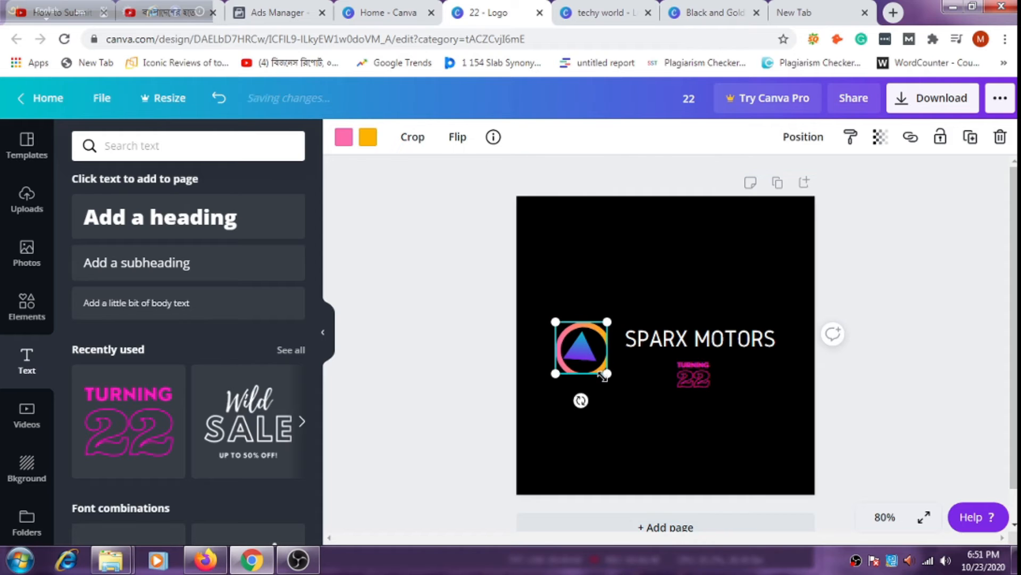
drag(607, 375, 546, 388)
drag(615, 388, 573, 351)
right_click(565, 340)
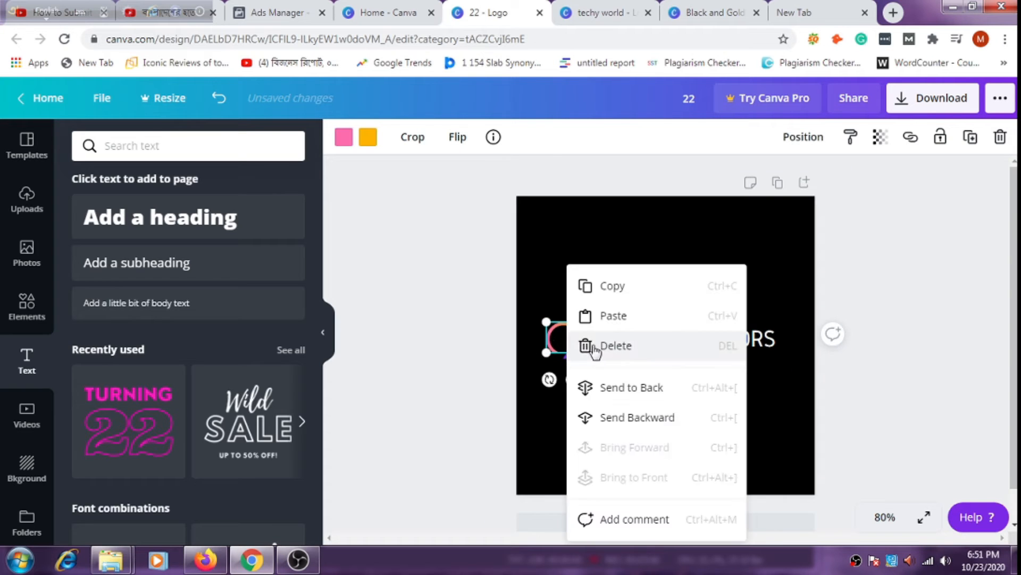
click(592, 347)
- Rotate the gradient triangle to about -2° so that it stands almost level
click(587, 349)
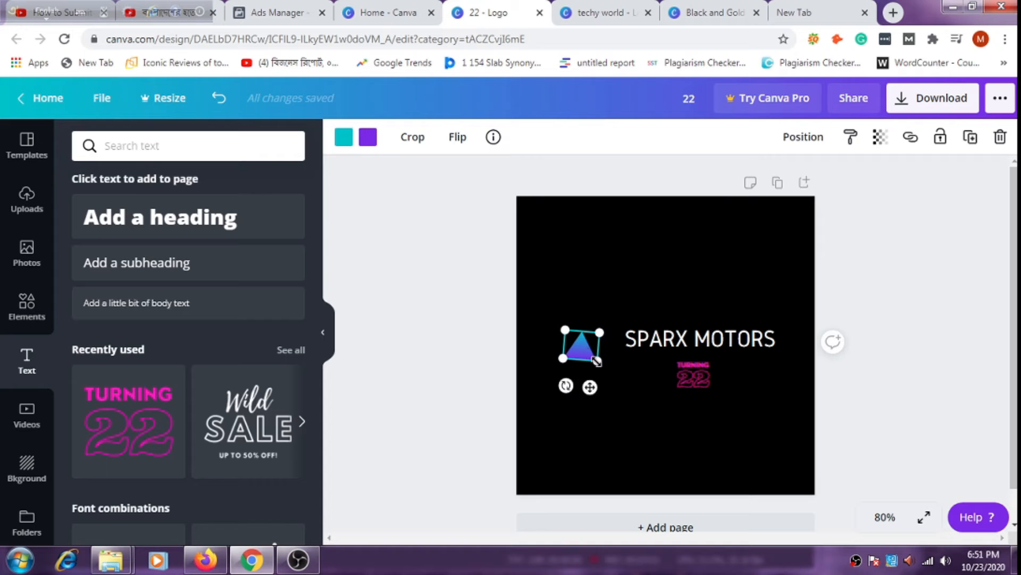
drag(599, 360, 572, 387)
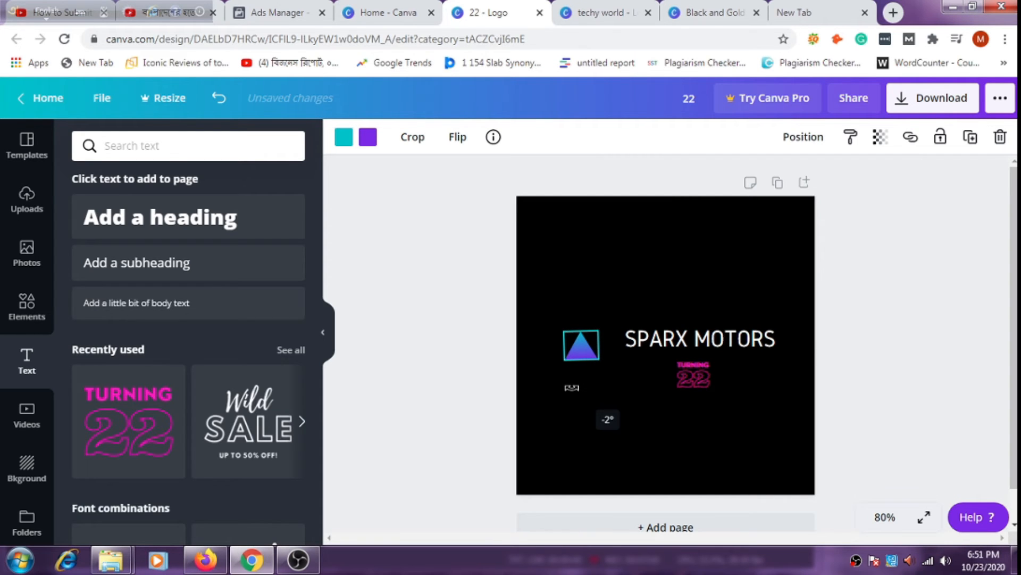
click(465, 318)
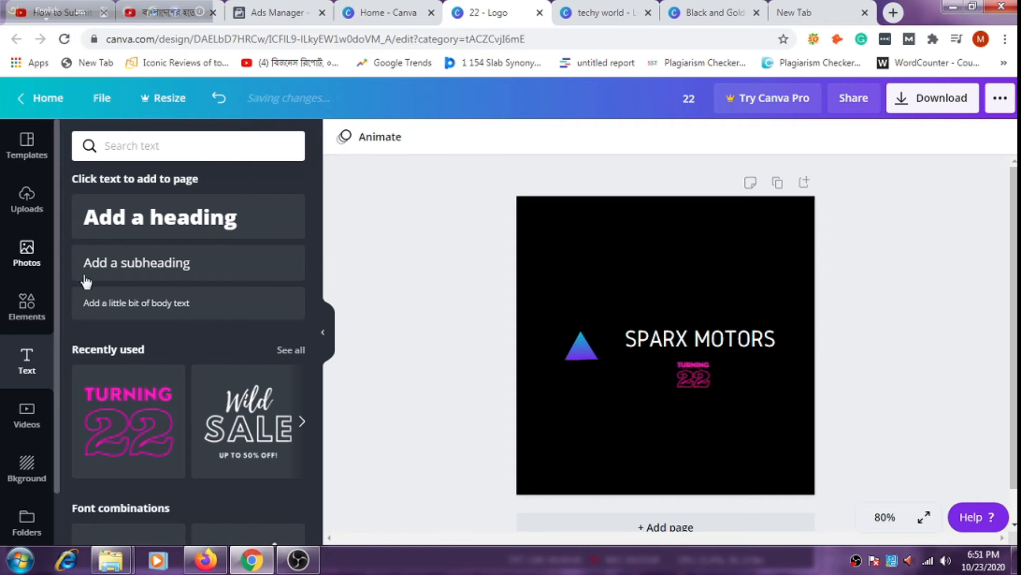
mouse_move(149, 425)
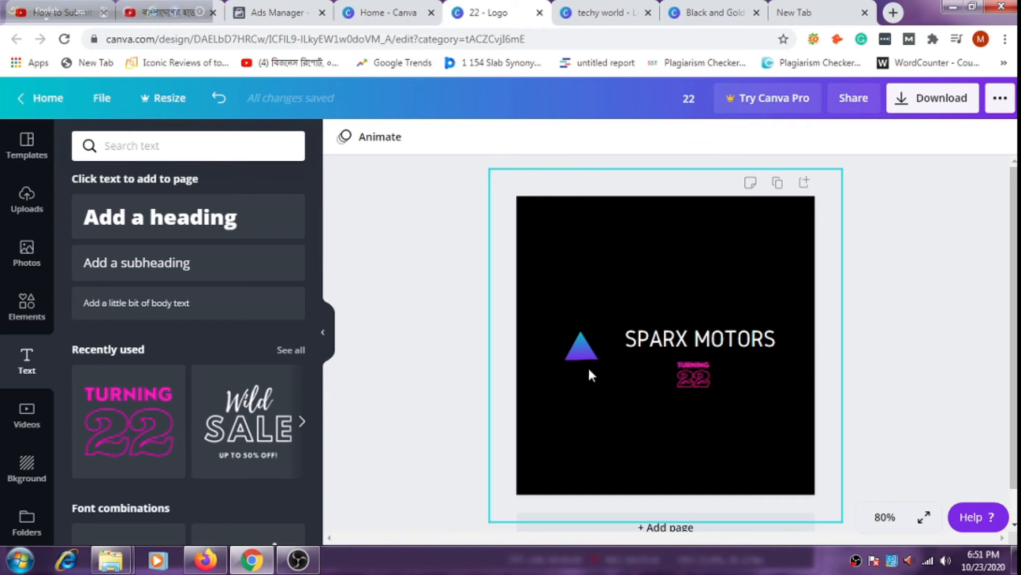
- Move the gradient triangle up and closer to the left side of the SPARX MOTORS text
click(585, 350)
drag(582, 352, 603, 338)
click(449, 318)
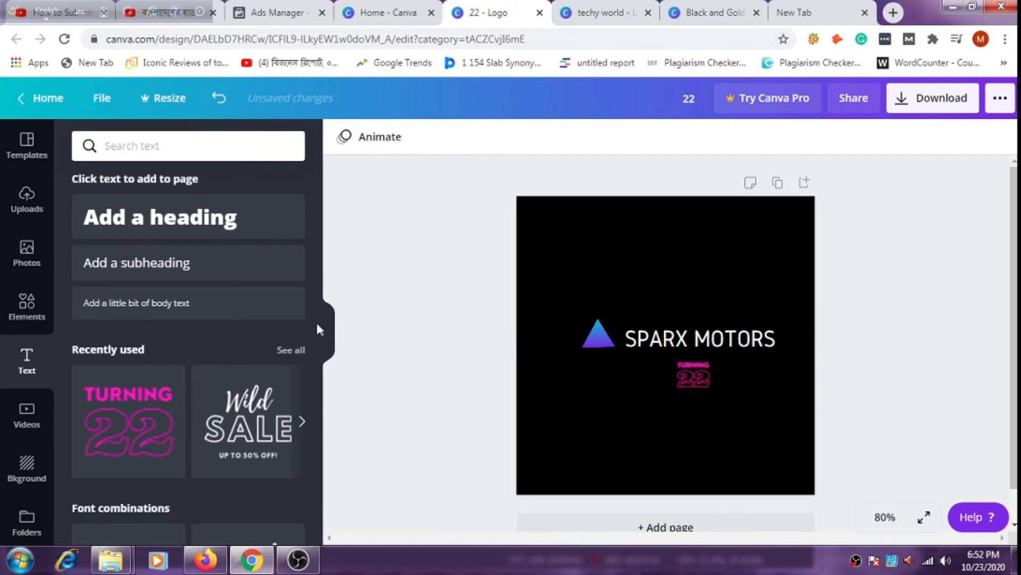
- Browse the element library's categories, from grids and gradients to hand-drawn collections, for graphics that could suit the logo
click(25, 314)
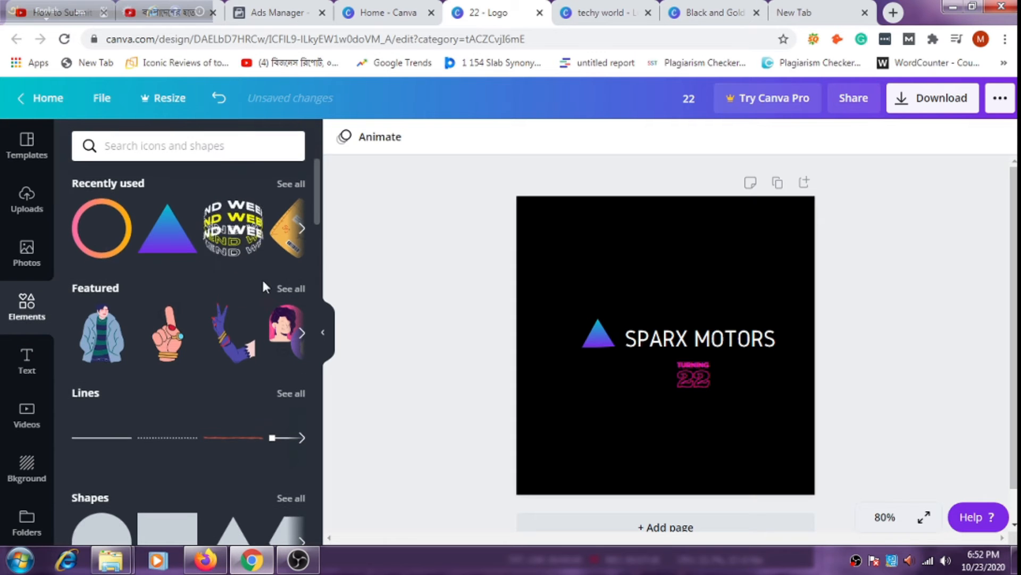
scroll(264, 289, down, 5)
scroll(262, 287, down, 7)
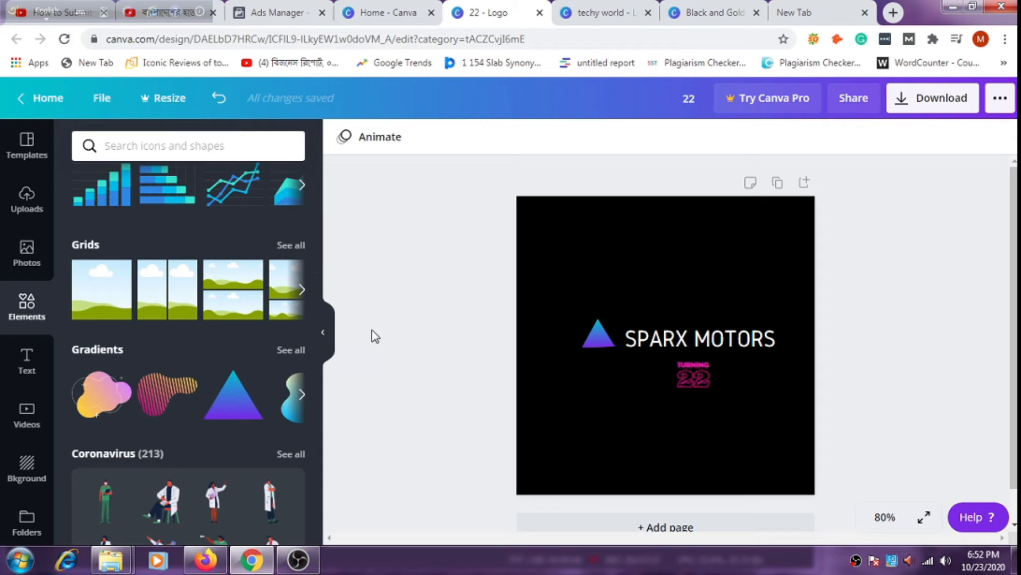
click(594, 337)
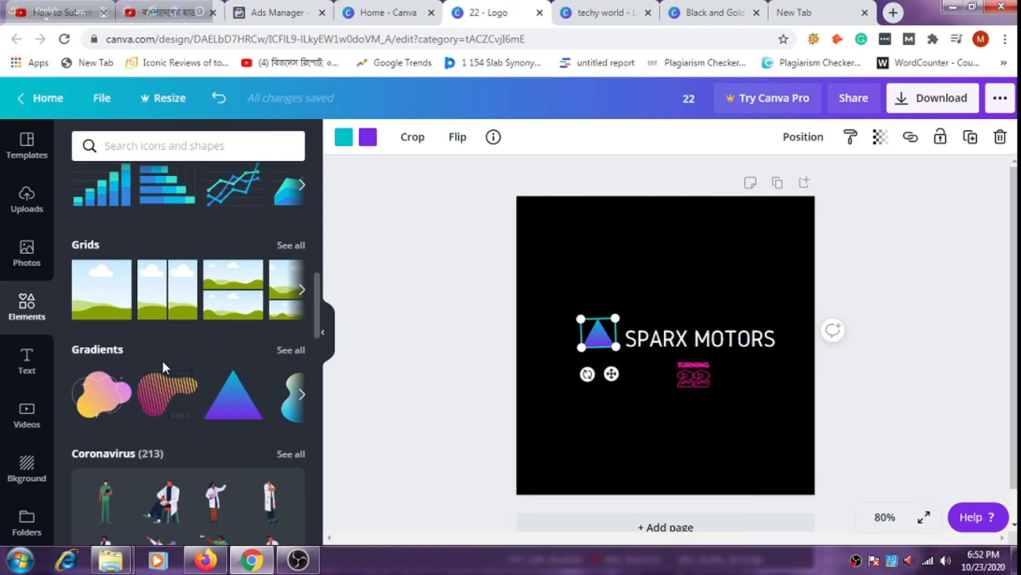
scroll(162, 360, down, 12)
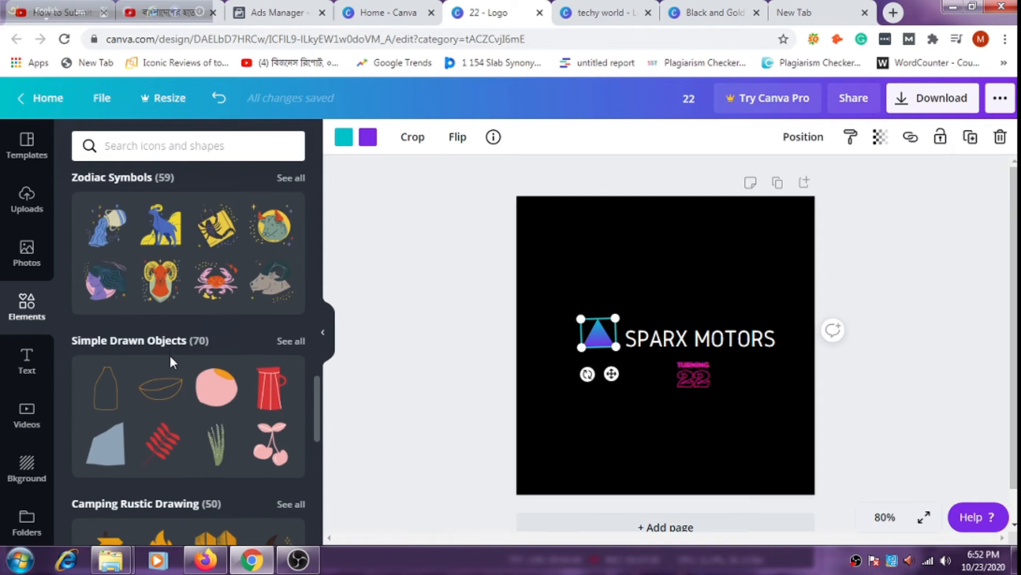
scroll(171, 361, down, 10)
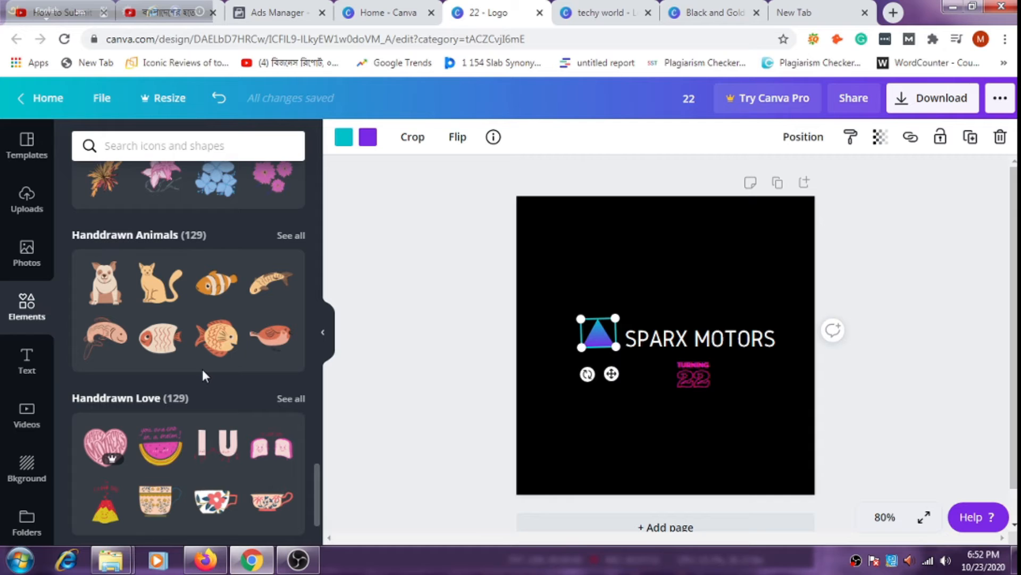
scroll(217, 378, down, 3)
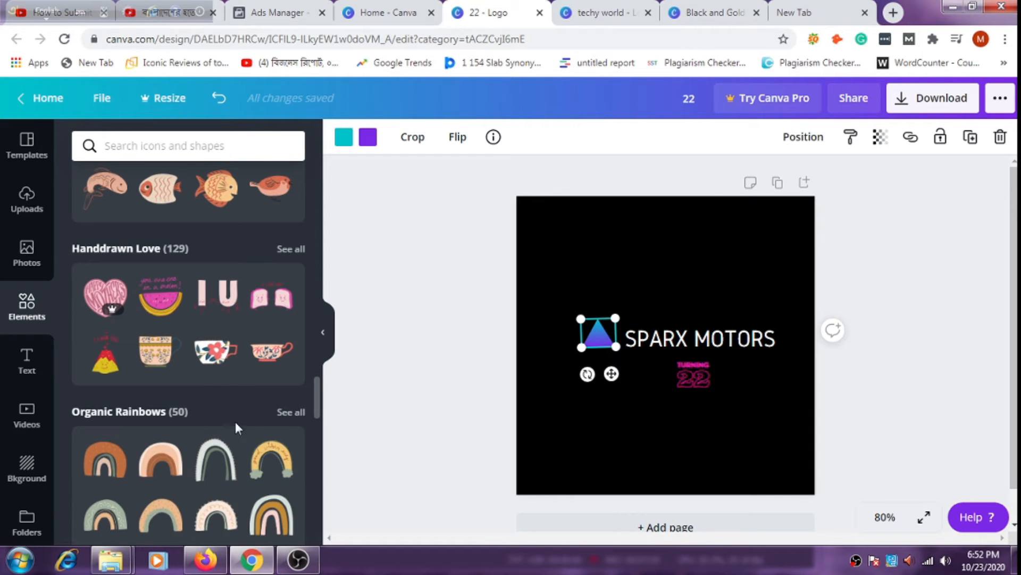
scroll(225, 432, down, 7)
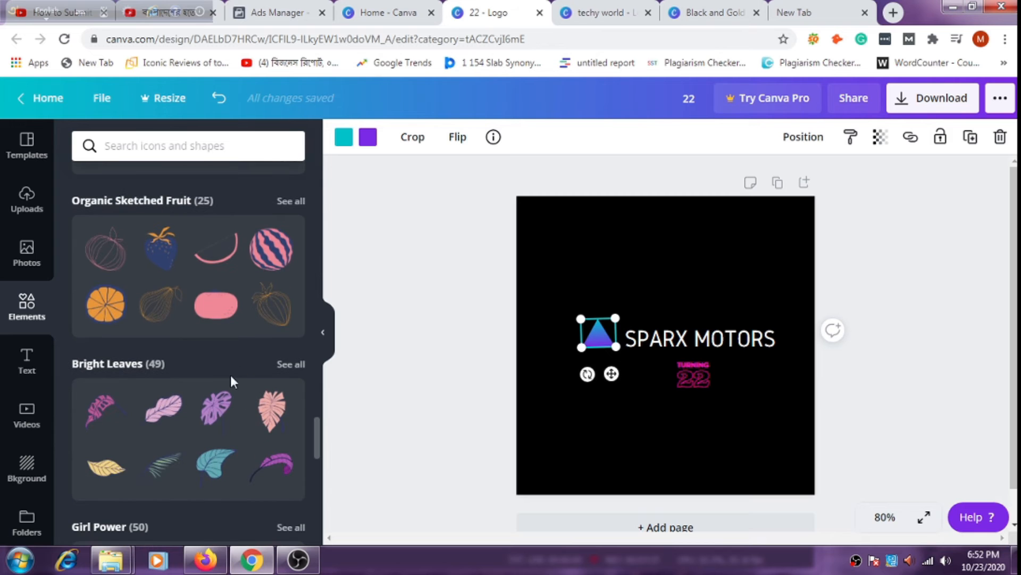
scroll(183, 353, down, 5)
scroll(184, 356, down, 6)
scroll(184, 353, down, 3)
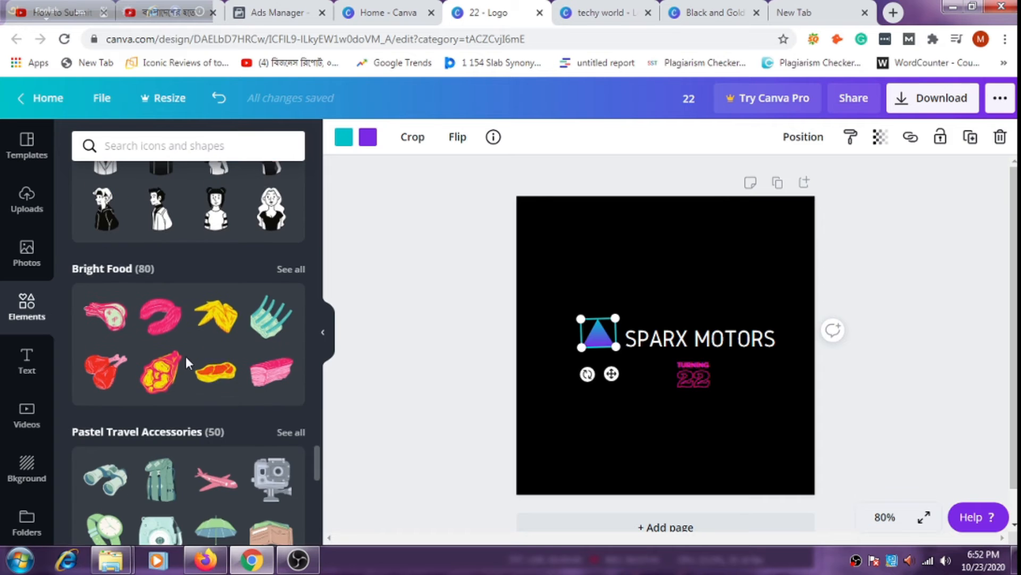
drag(315, 462, 403, 88)
- Search the elements for "motor" and add the free side-view car silhouette to the logo
click(136, 148)
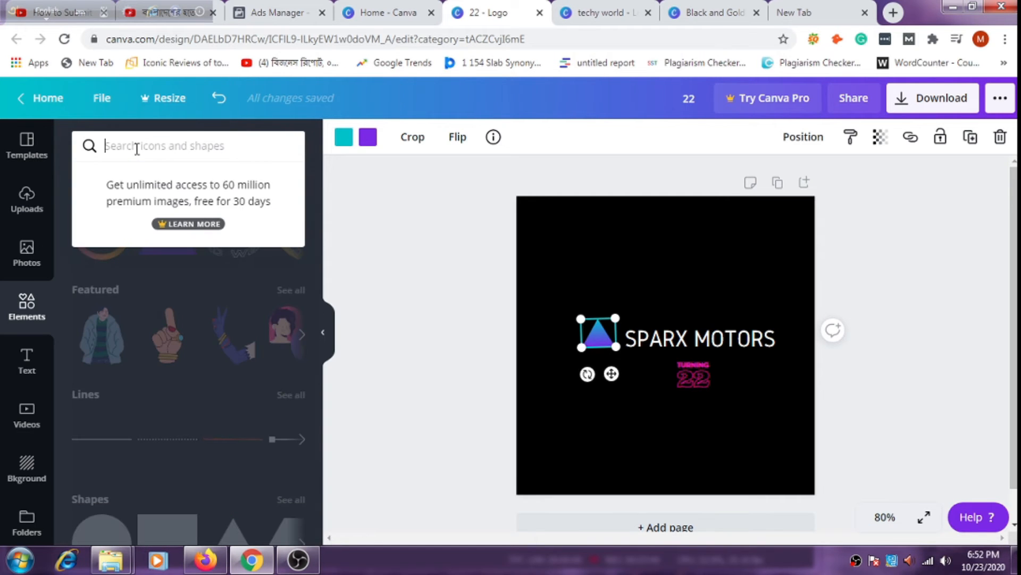
text(motor)
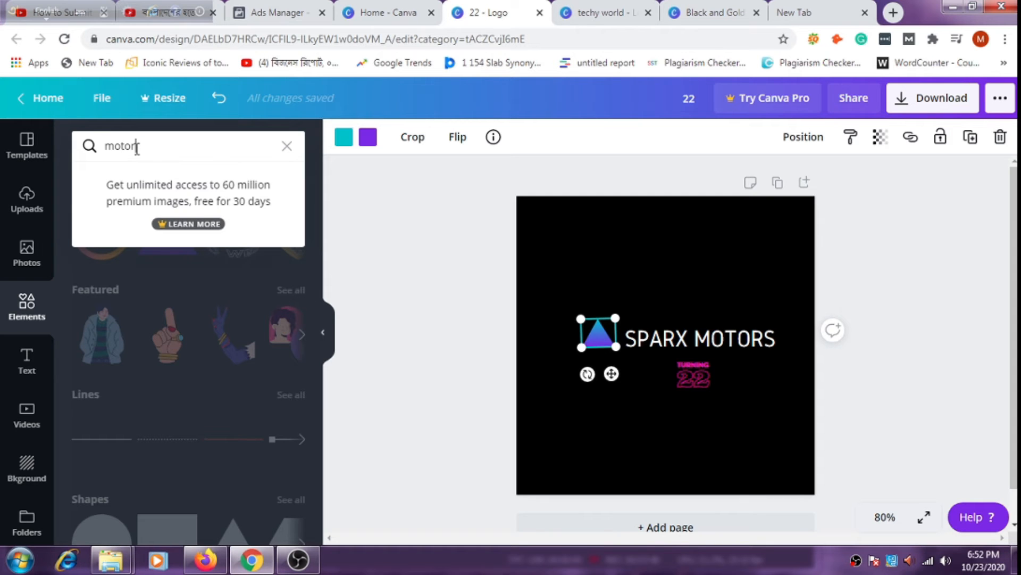
key(Return)
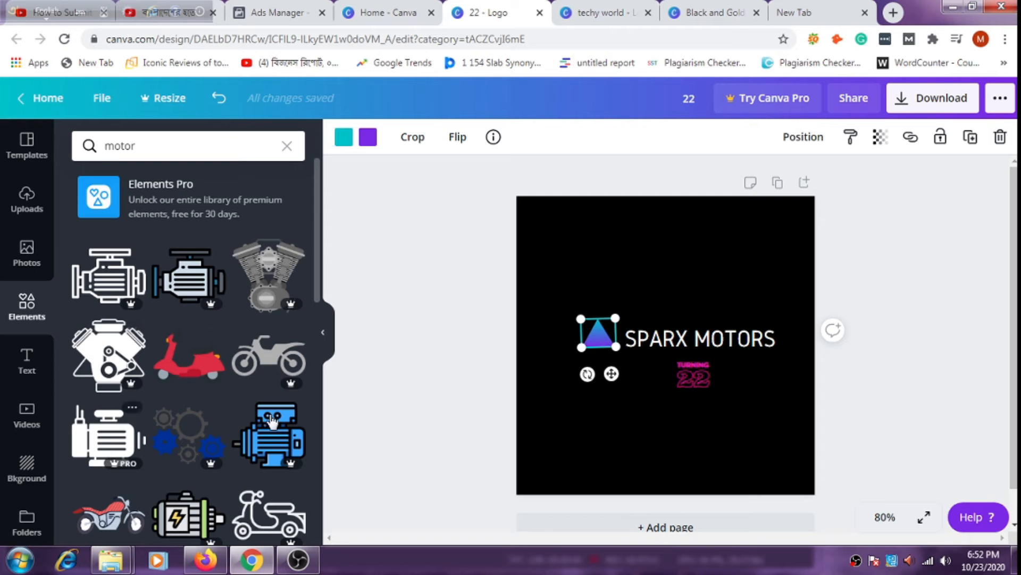
scroll(226, 366, down, 4)
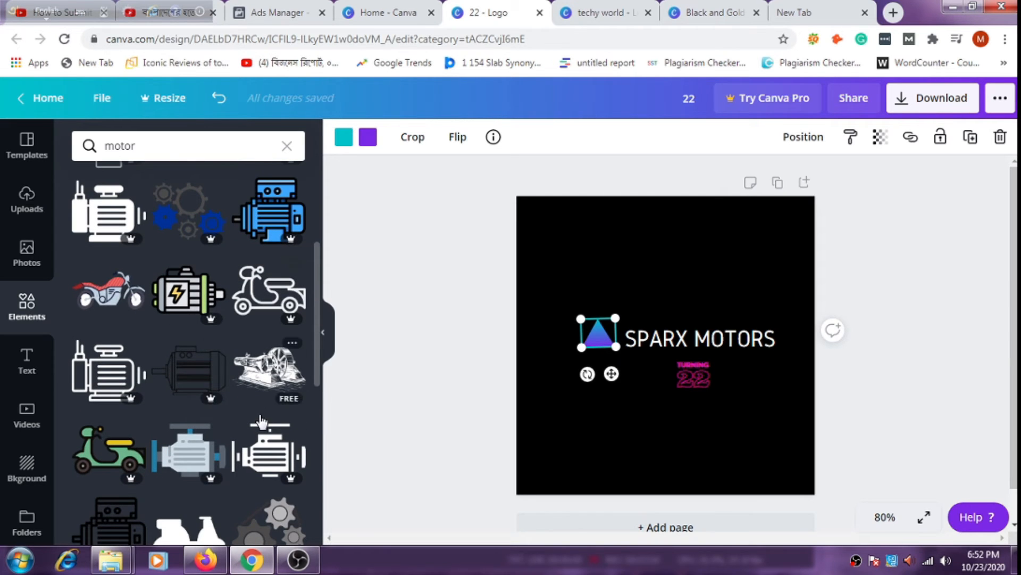
scroll(224, 361, down, 4)
scroll(266, 372, up, 3)
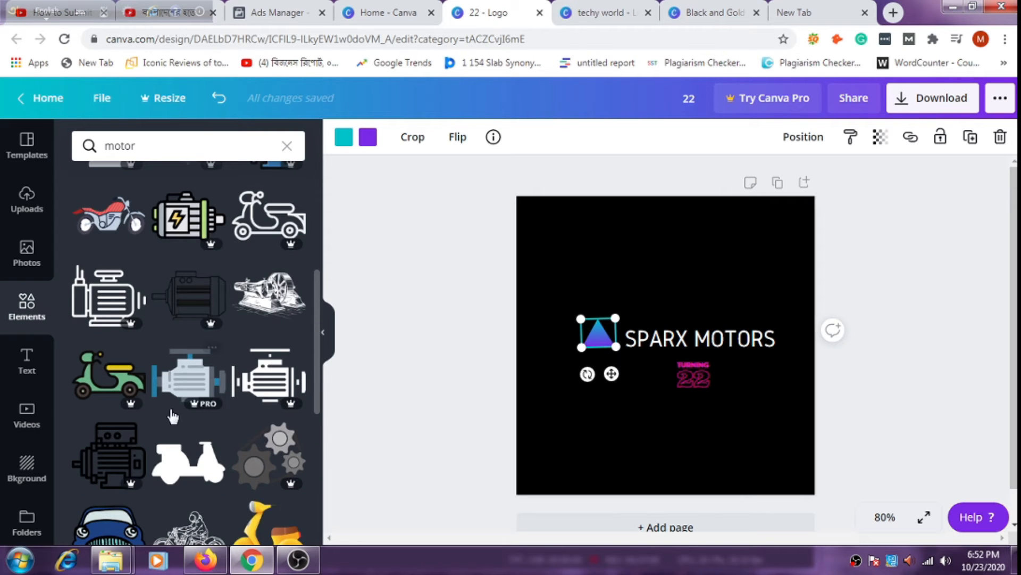
scroll(173, 415, down, 1)
scroll(134, 459, down, 1)
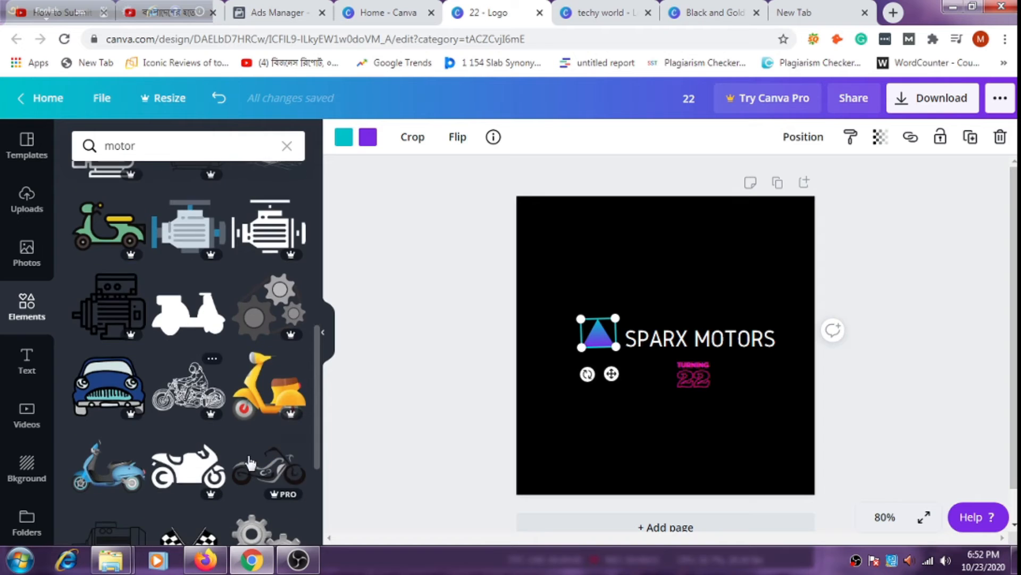
scroll(137, 330, down, 3)
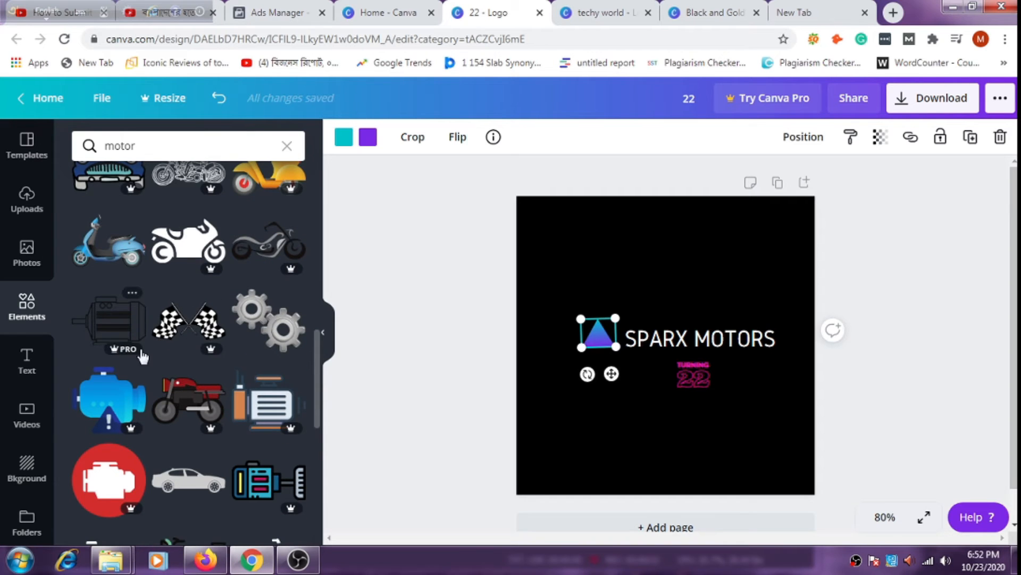
scroll(143, 353, down, 2)
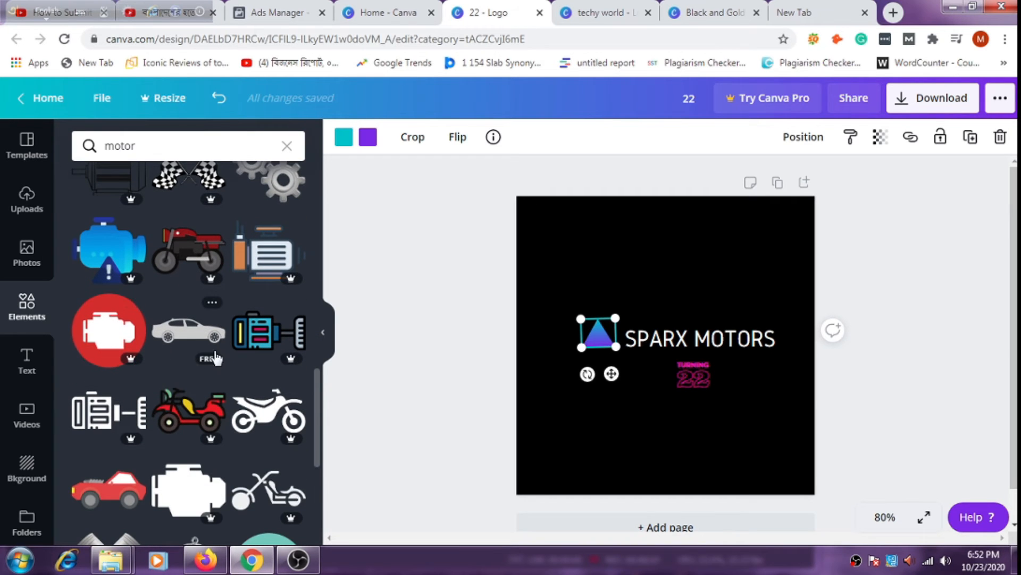
click(184, 336)
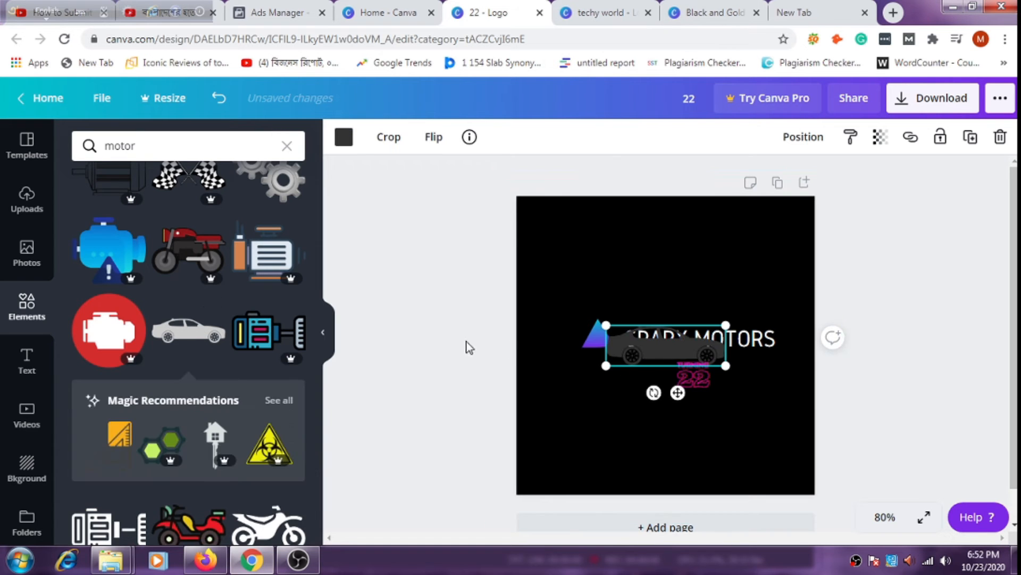
- Move the triangle above the name, then shrink the car and place it directly left of SPARX MOTORS
click(594, 337)
drag(594, 338, 610, 258)
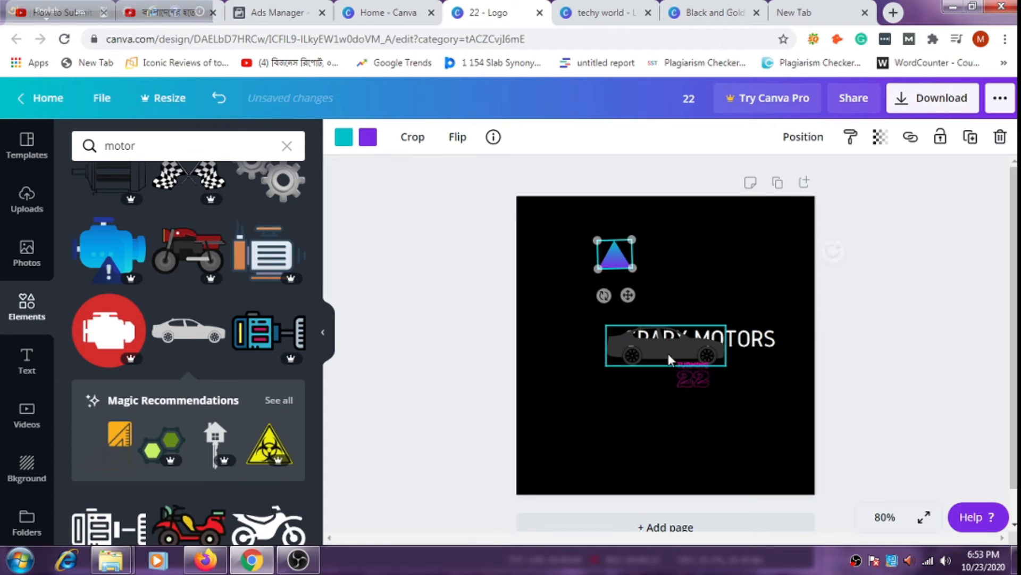
drag(663, 351, 624, 355)
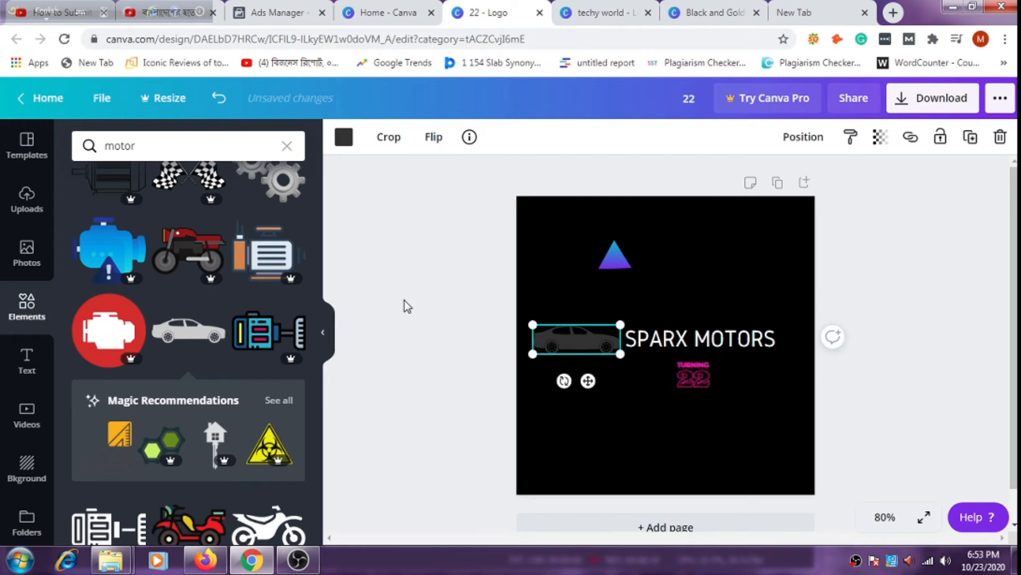
click(404, 300)
- Recolor the car silhouette with the bright red default color
click(564, 325)
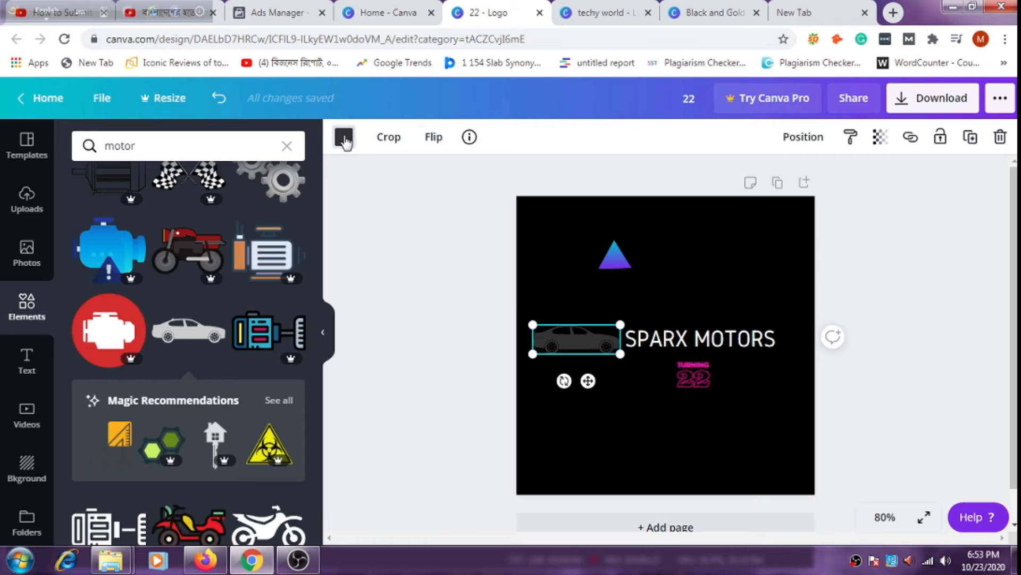
click(343, 137)
click(84, 397)
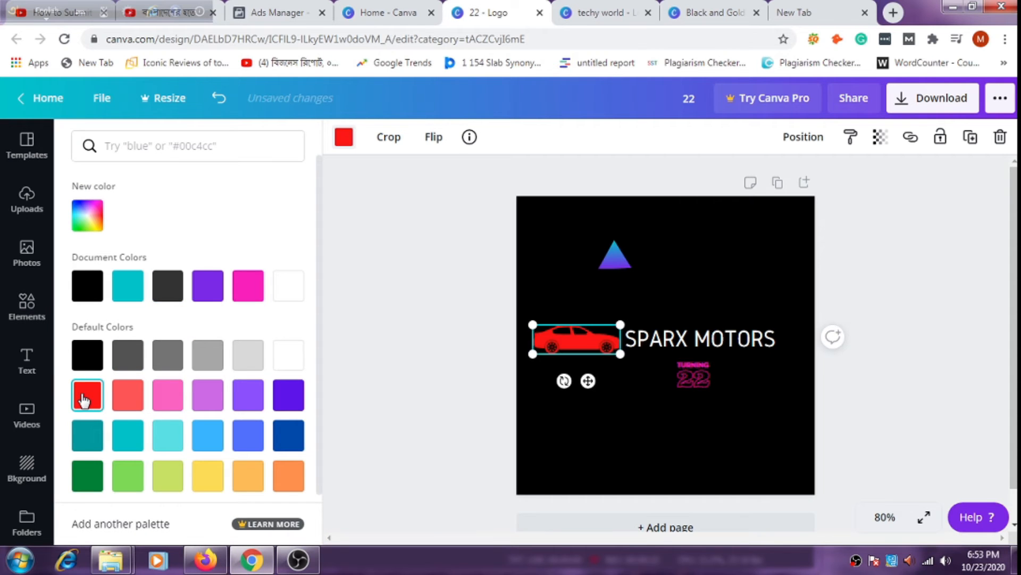
click(400, 407)
- Shift the red car slightly left to leave a small gap before the SPARX MOTORS text
click(577, 337)
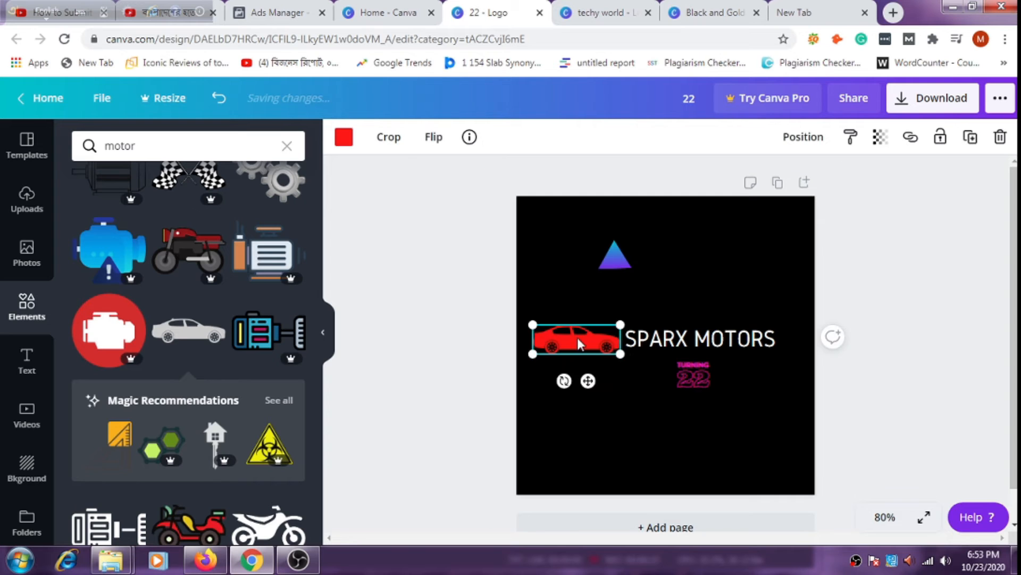
click(437, 334)
click(602, 337)
drag(603, 337, 593, 339)
click(393, 329)
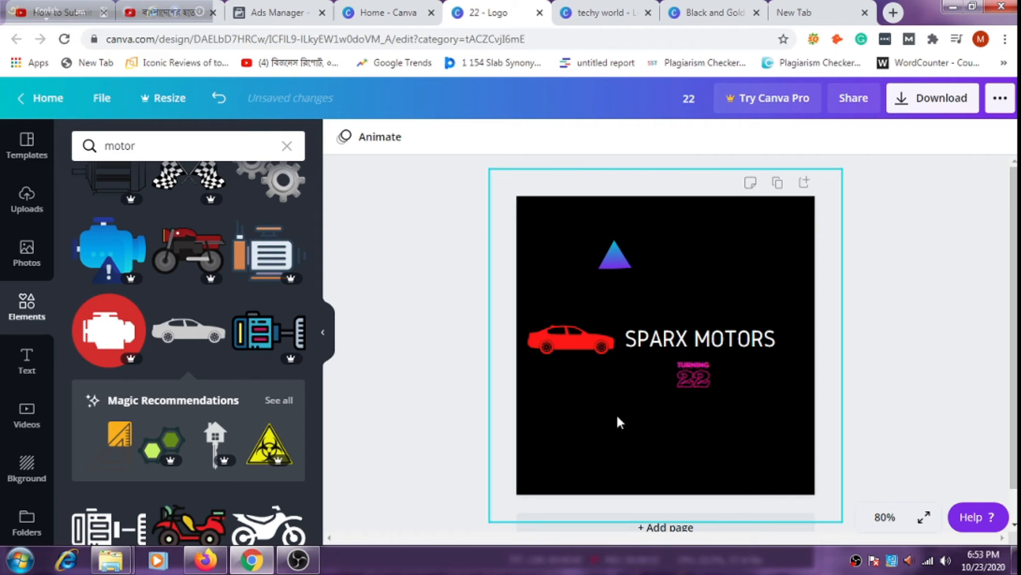
- Delete the pink TURNING 22 text beneath SPARX MOTORS and the gradient triangle above the car
click(682, 375)
right_click(679, 371)
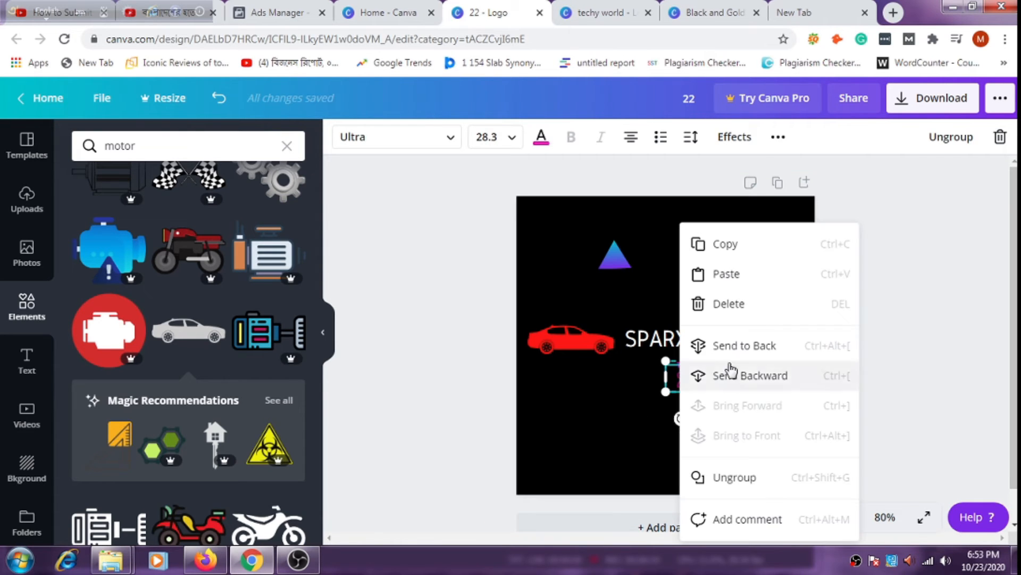
click(729, 301)
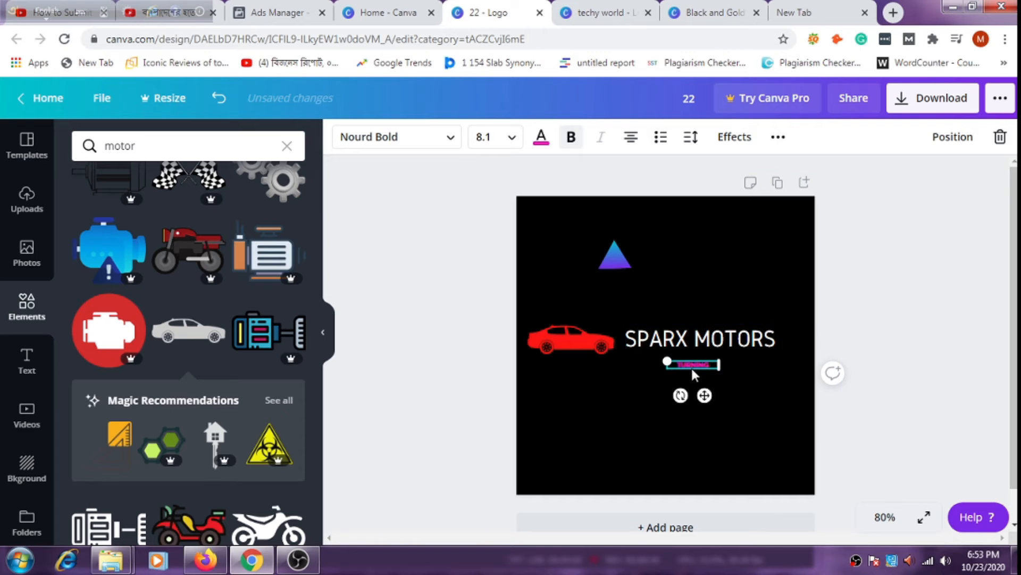
click(691, 363)
right_click(691, 357)
click(632, 416)
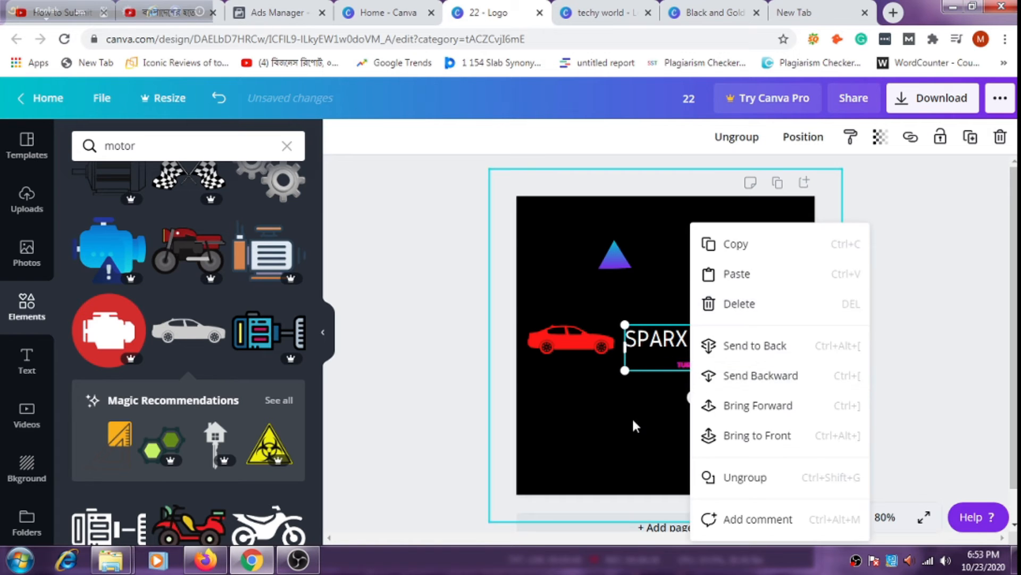
click(704, 363)
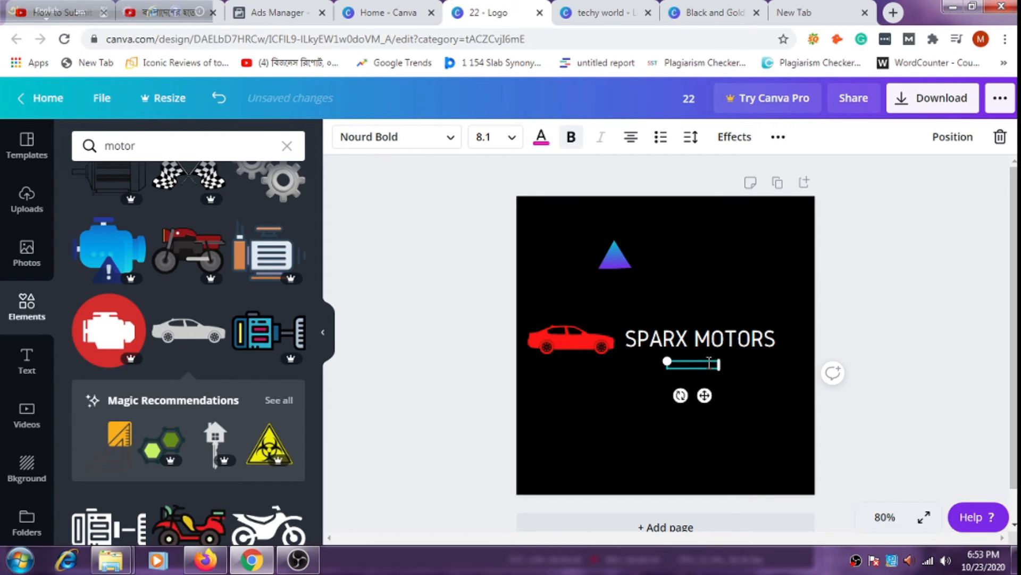
click(403, 304)
right_click(621, 270)
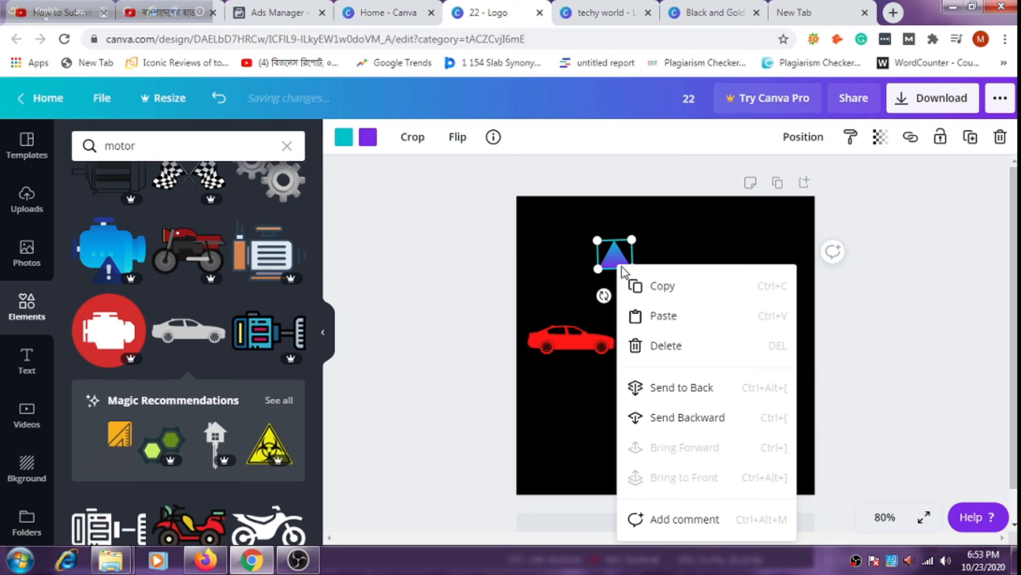
click(677, 353)
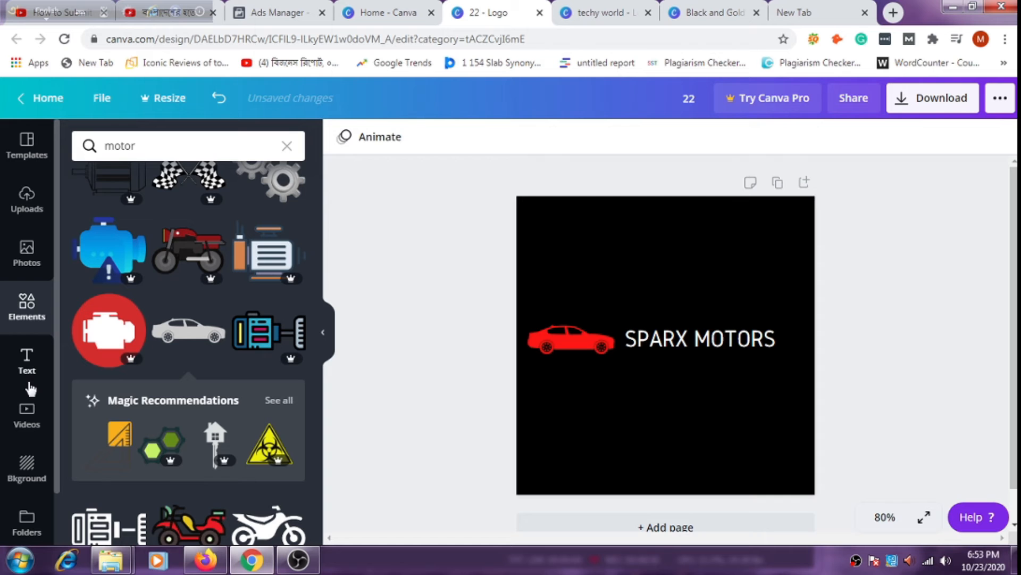
- Look through the text styles, the videos and the gallery of available backgrounds
click(27, 367)
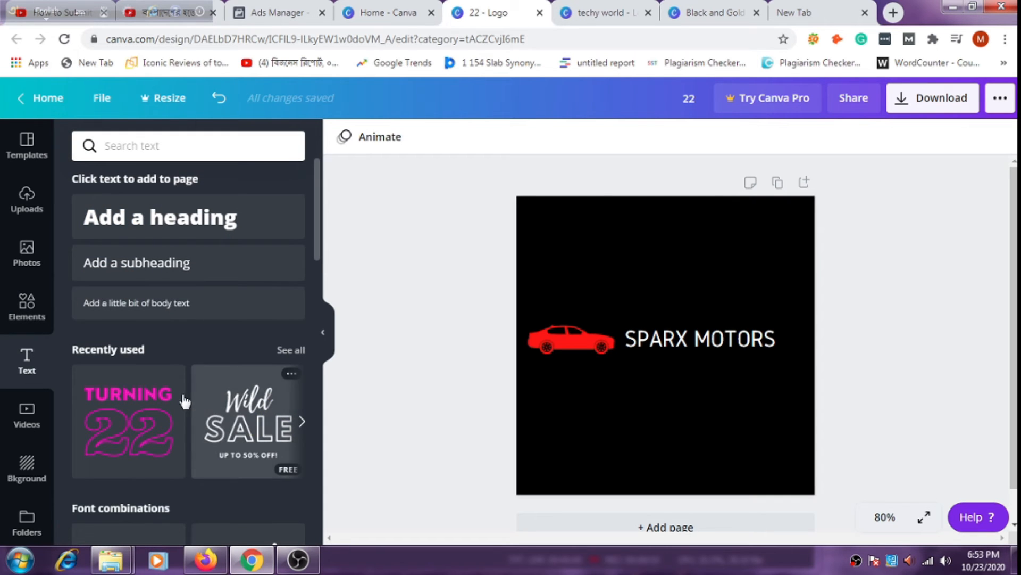
scroll(186, 402, down, 3)
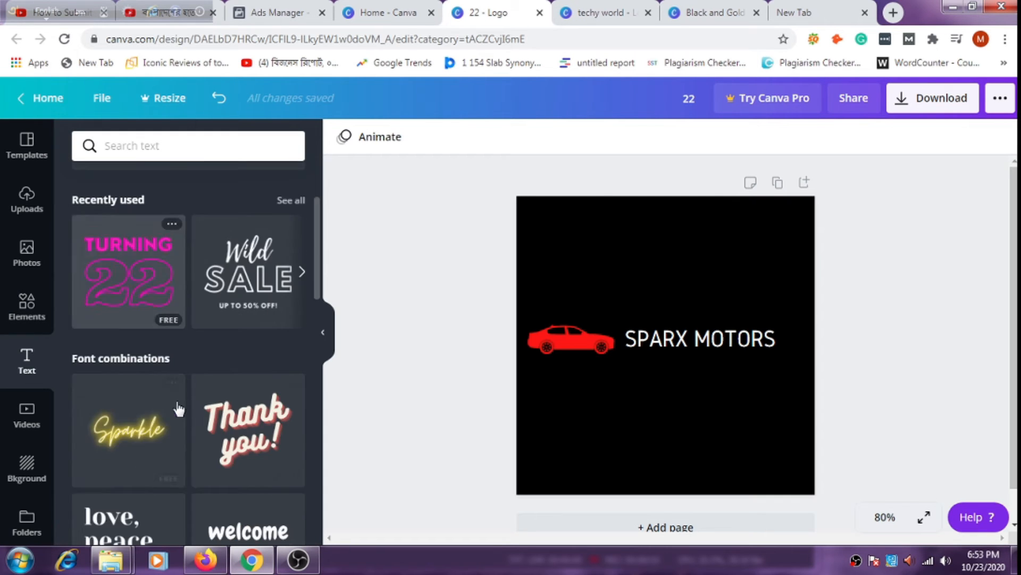
click(28, 424)
click(32, 474)
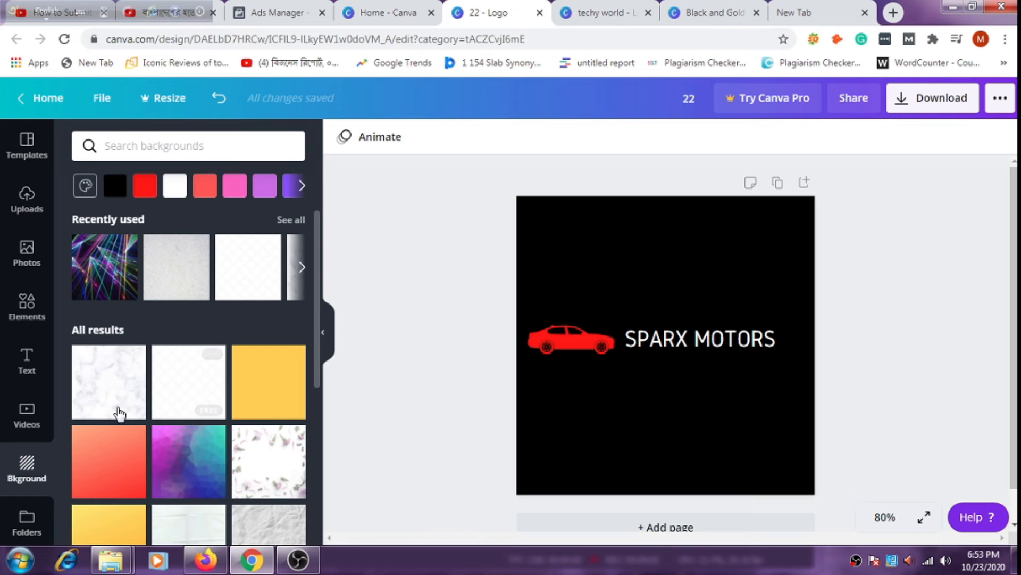
scroll(239, 429, down, 3)
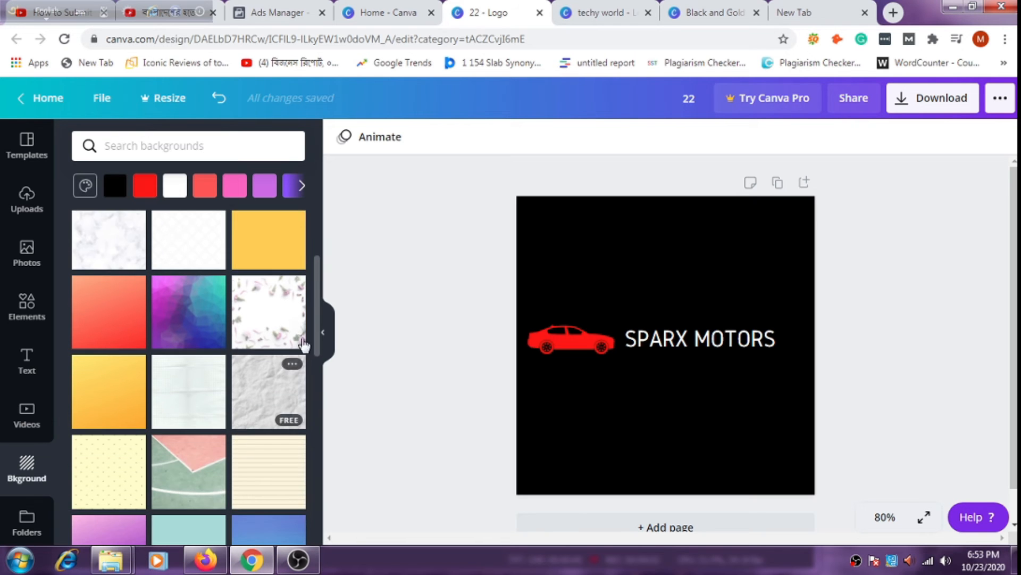
scroll(173, 456, down, 7)
scroll(241, 439, down, 3)
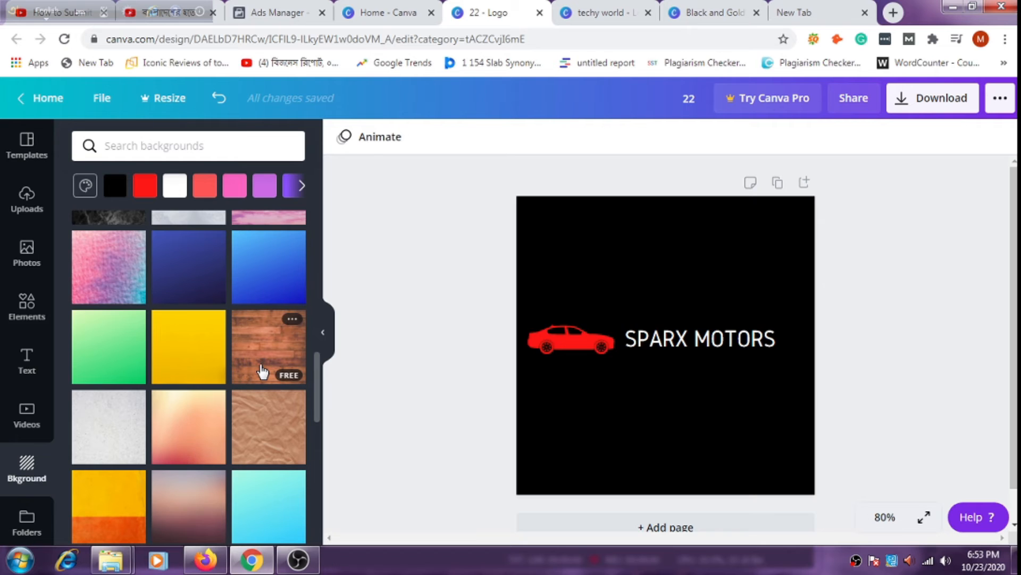
- Try the reddish-brown wooden plank background and the light grey textured background on the logo page
click(262, 371)
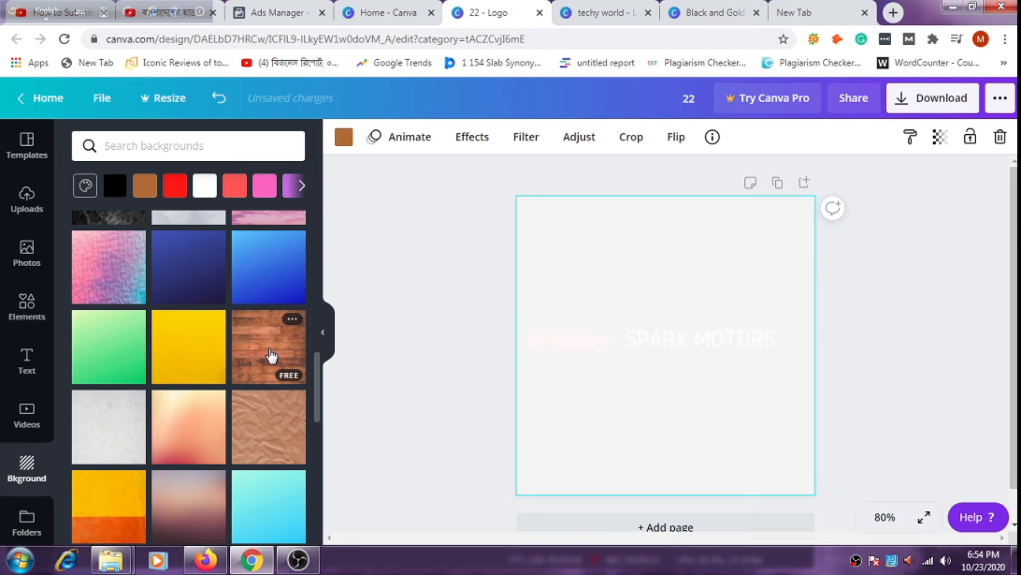
scroll(116, 437, down, 4)
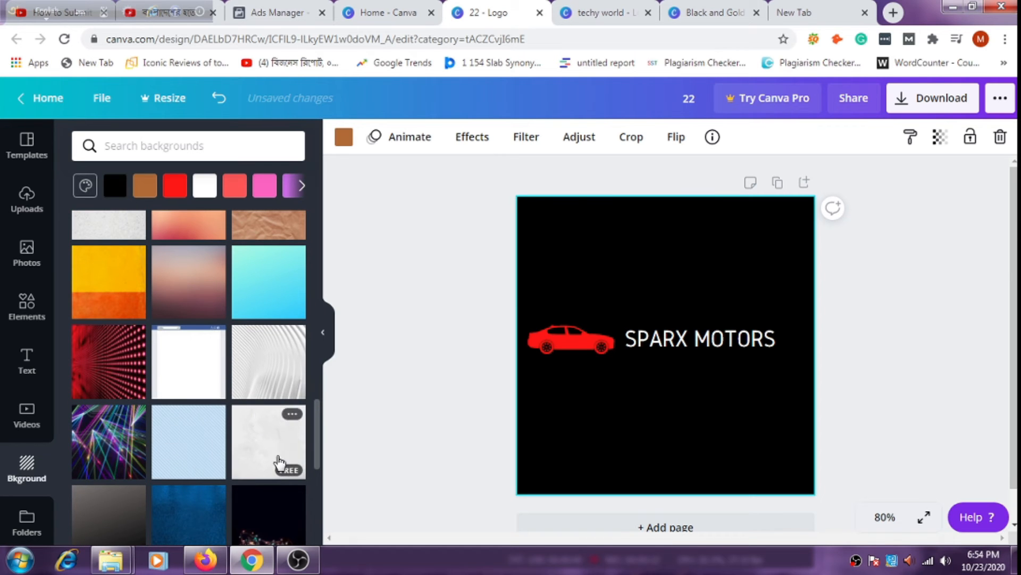
click(250, 442)
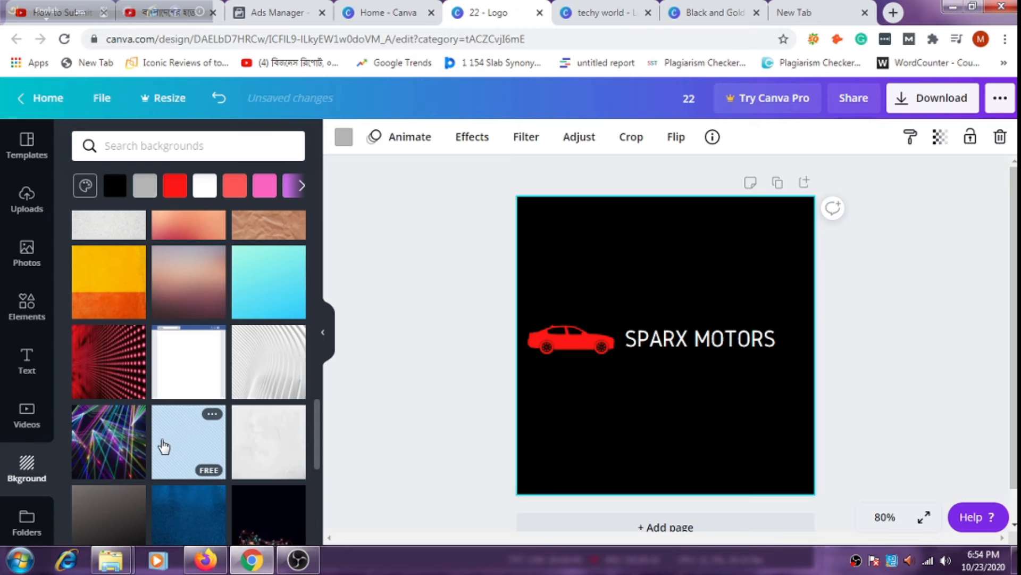
- Delete the large black square that covers the page background behind the car and text
click(583, 250)
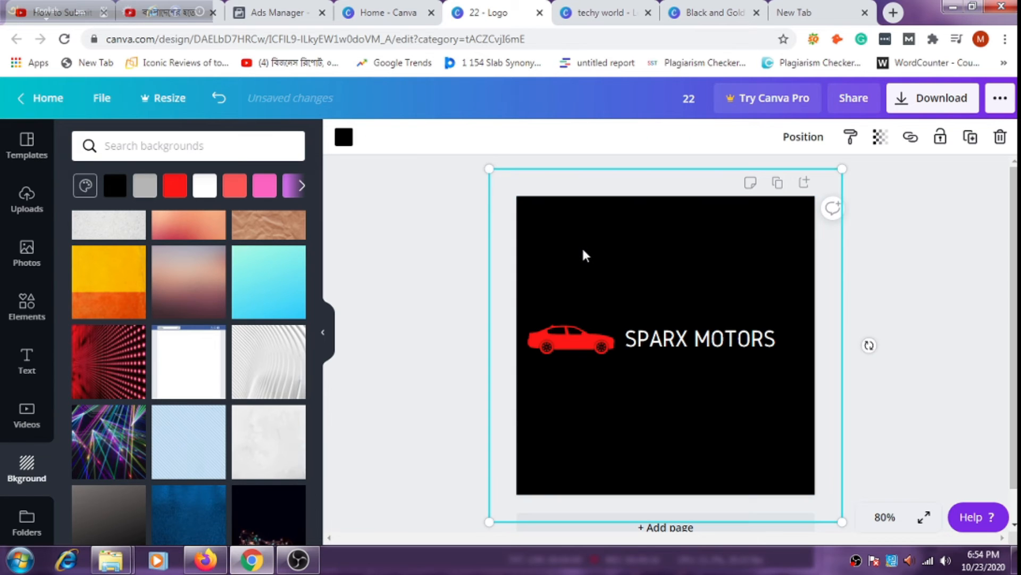
right_click(591, 247)
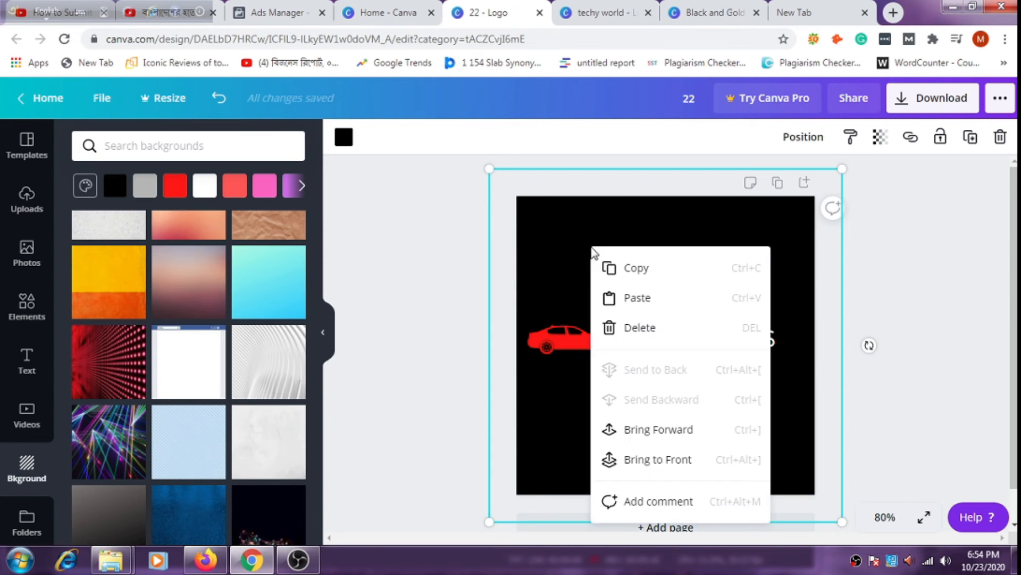
click(628, 326)
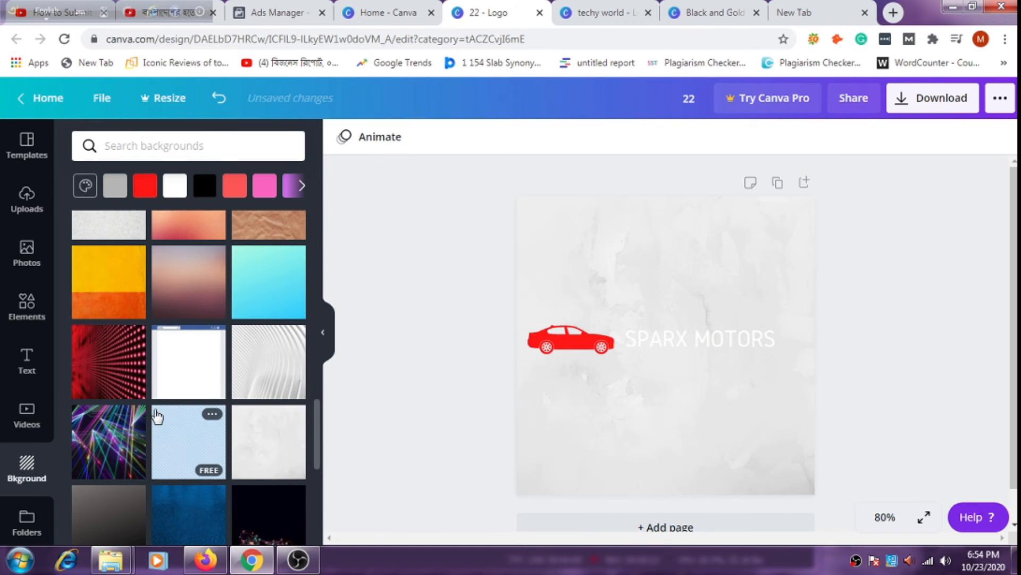
- Try the colorful laser lights, dark wooden plank and golden yellow textured backgrounds behind the logo
click(107, 441)
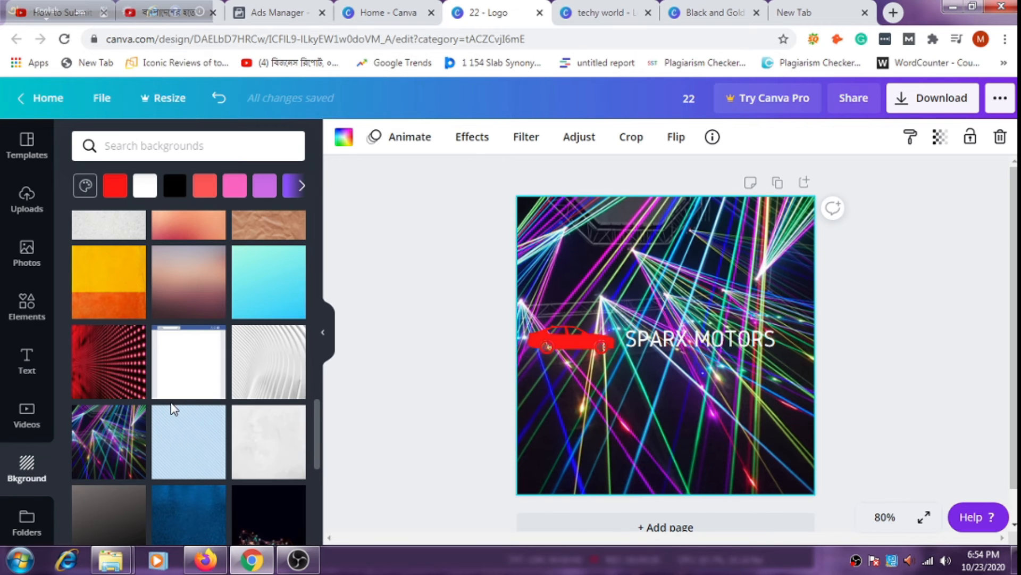
scroll(171, 406, down, 4)
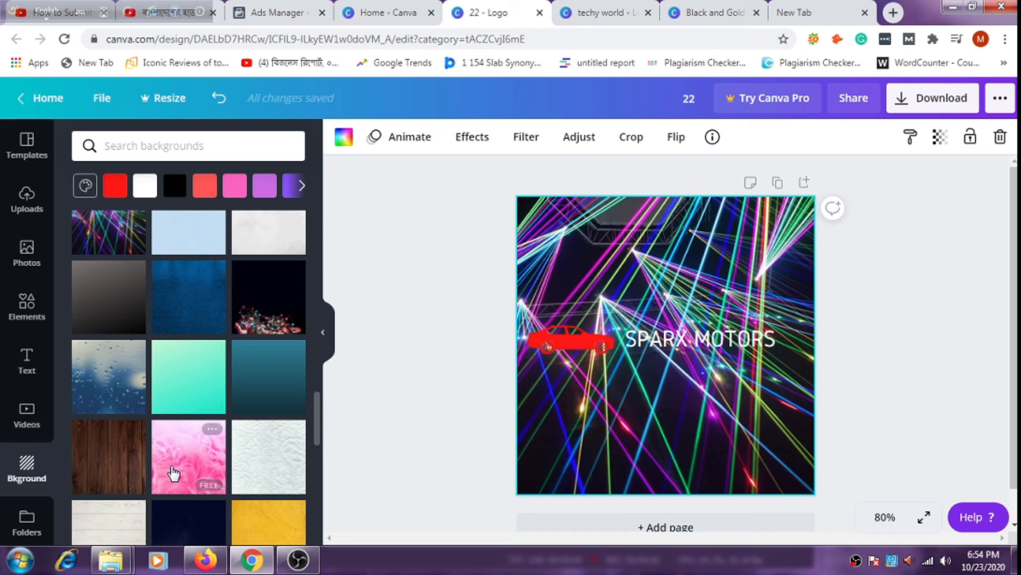
click(99, 456)
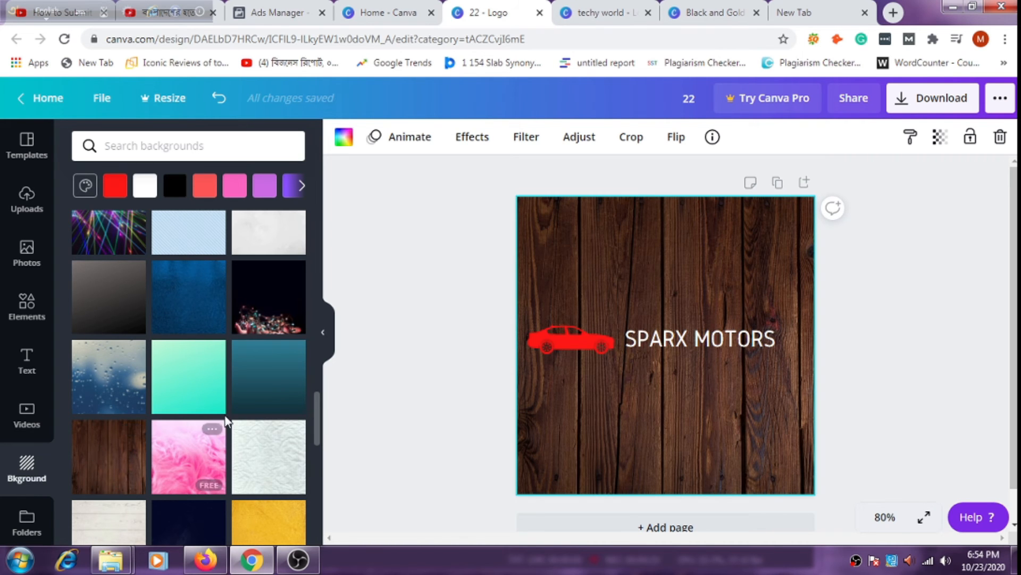
scroll(217, 422, down, 3)
click(268, 375)
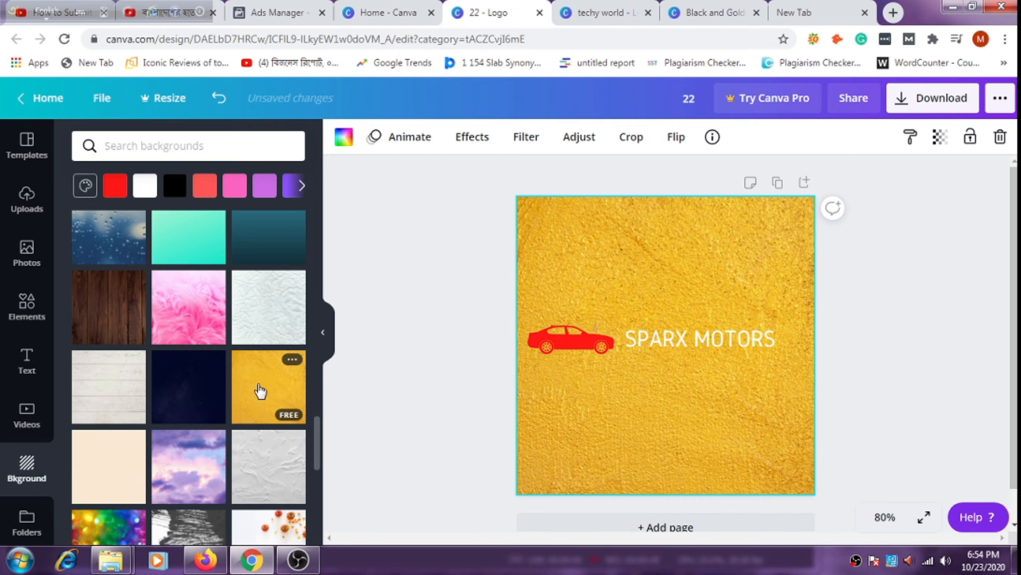
- Try the stacked stone wall background and the grey wooden plank background with green ivy
scroll(218, 468, down, 3)
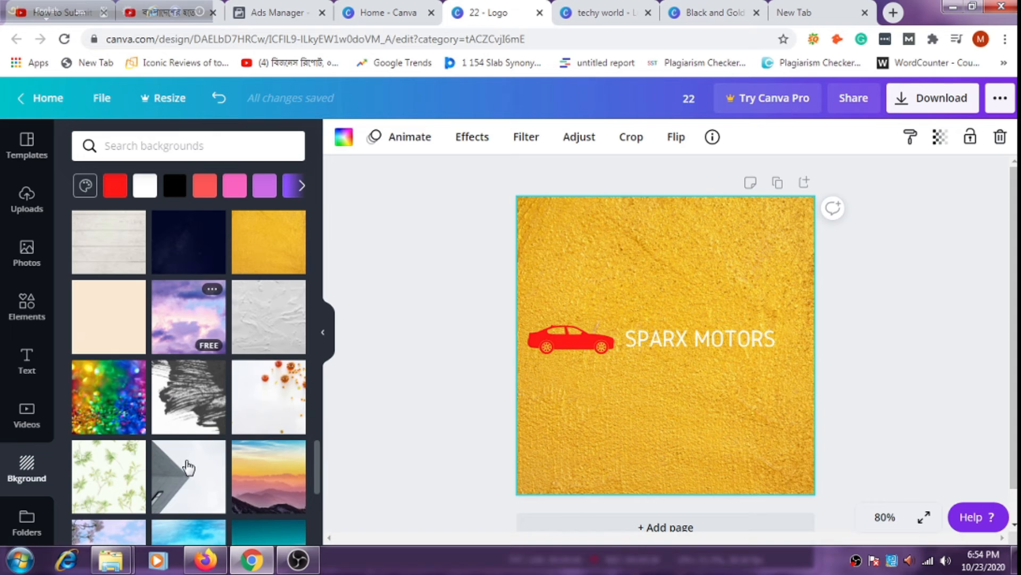
scroll(231, 447, down, 3)
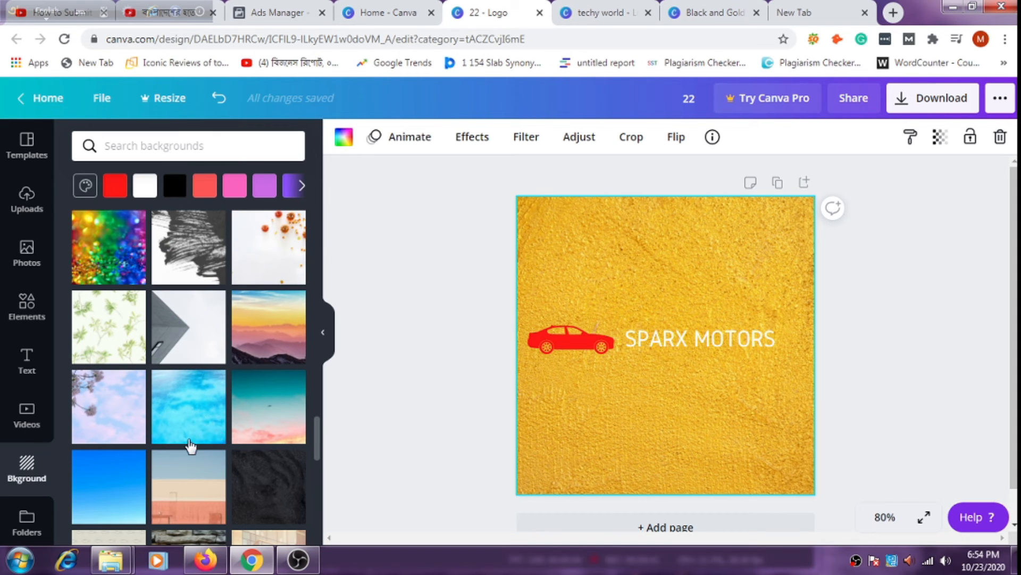
scroll(190, 442, down, 2)
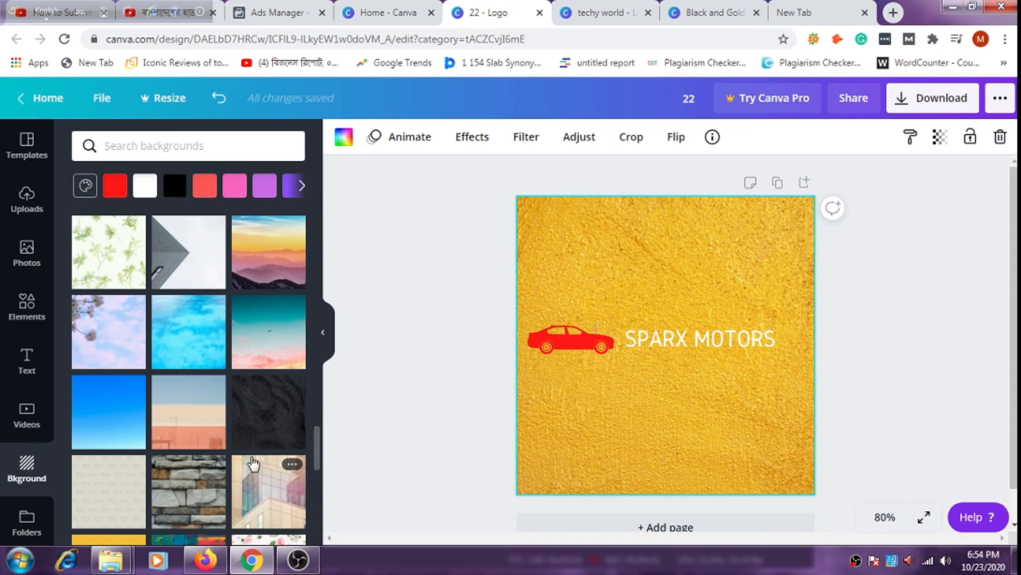
click(181, 497)
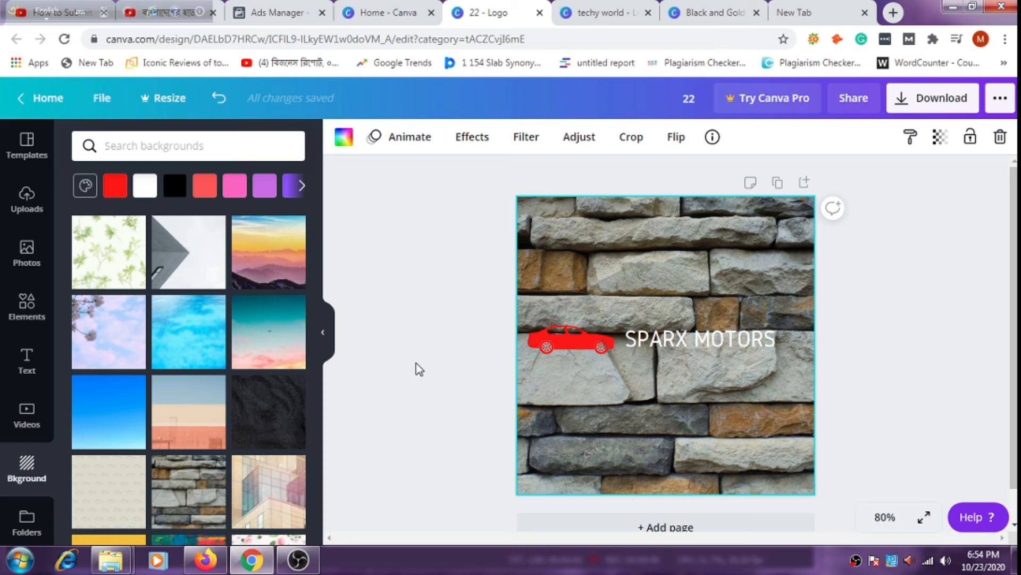
scroll(194, 405, down, 8)
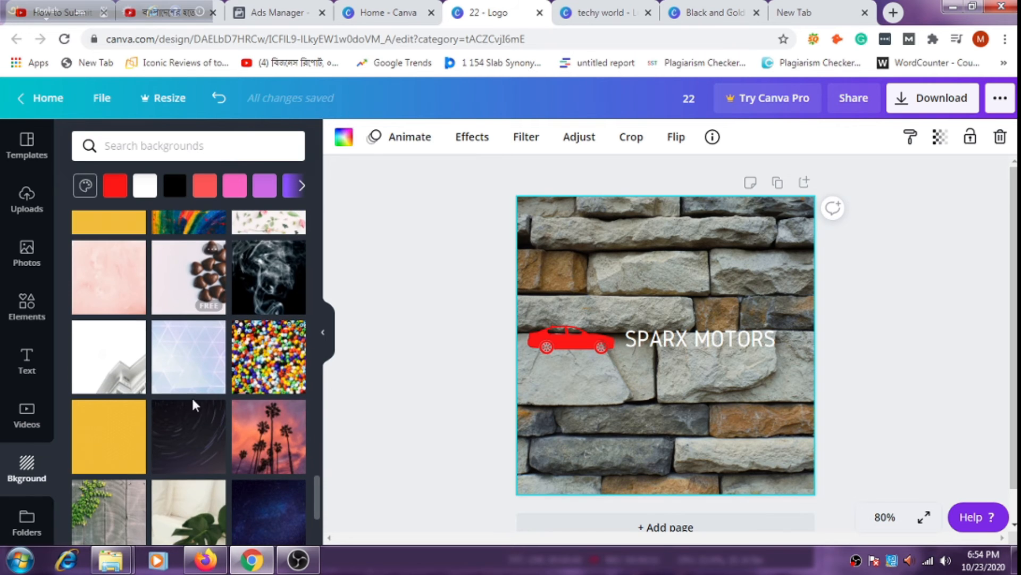
scroll(193, 405, down, 3)
click(110, 367)
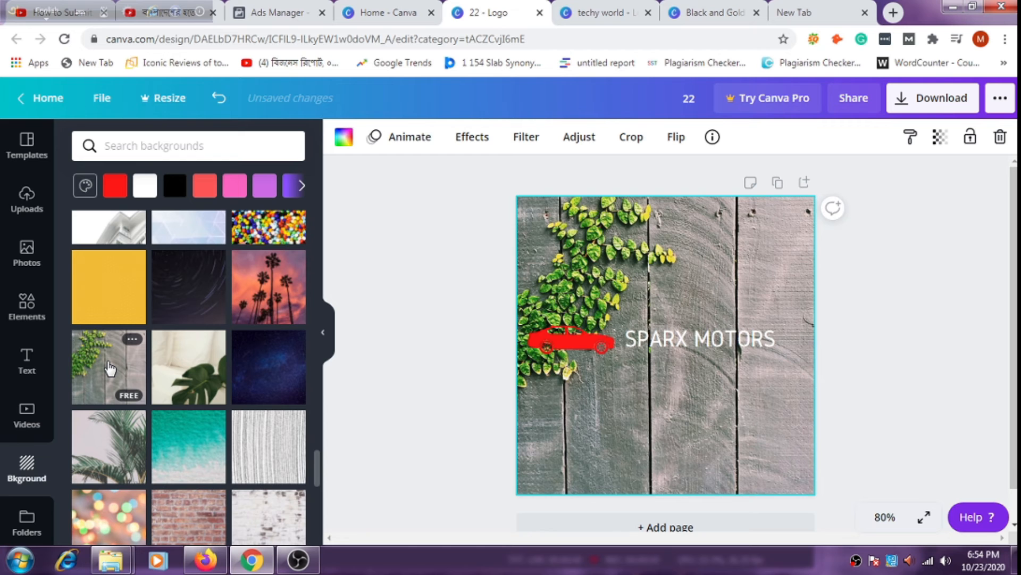
- Apply the black background with white smoke to the logo page
scroll(224, 431, down, 6)
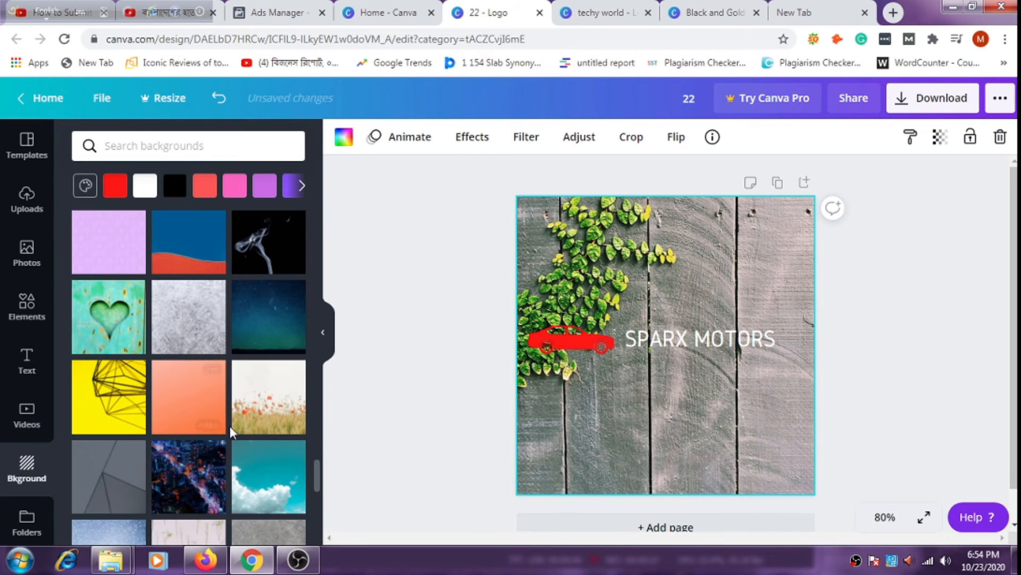
click(256, 252)
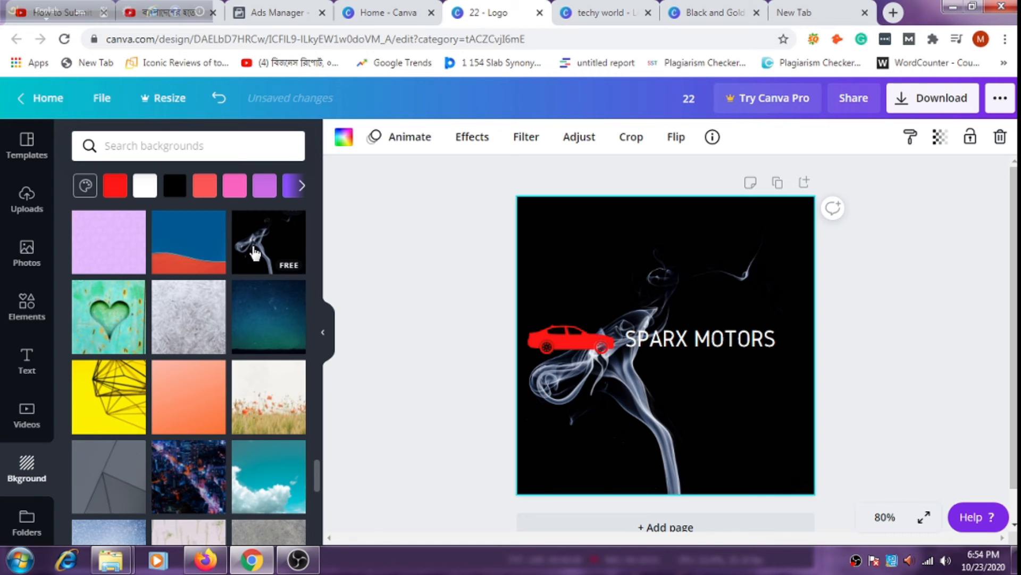
click(424, 332)
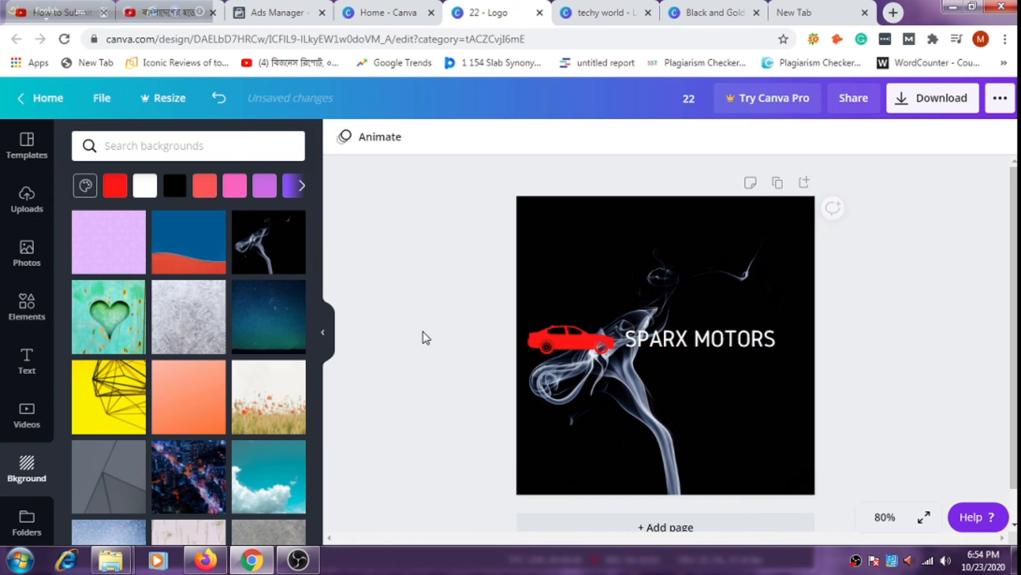
- Crop a thin strip off the lower-left corner of the red car graphic
double_click(566, 344)
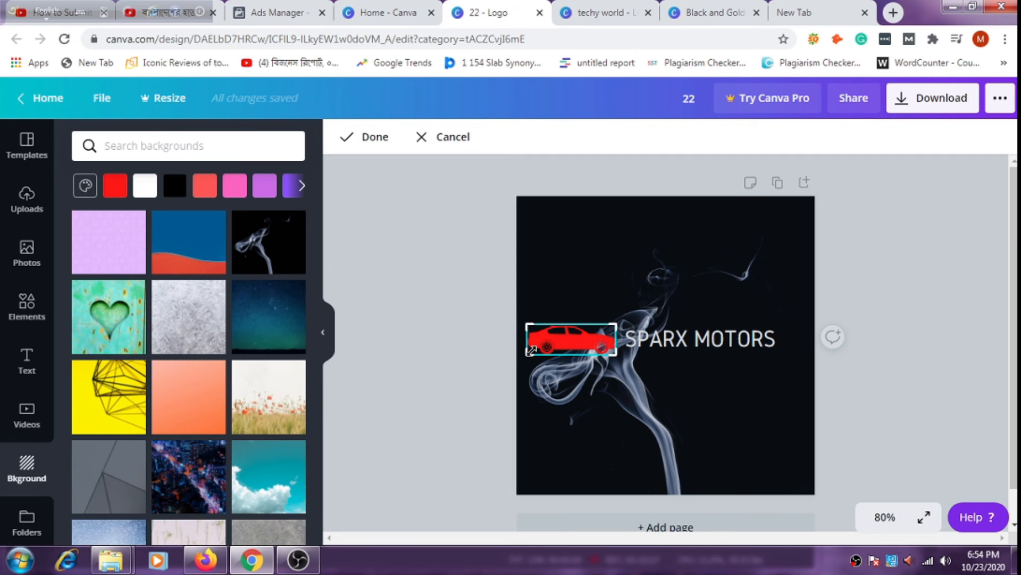
mouse_move(526, 357)
mouse_down()
mouse_move(556, 349)
mouse_move(528, 352)
mouse_up()
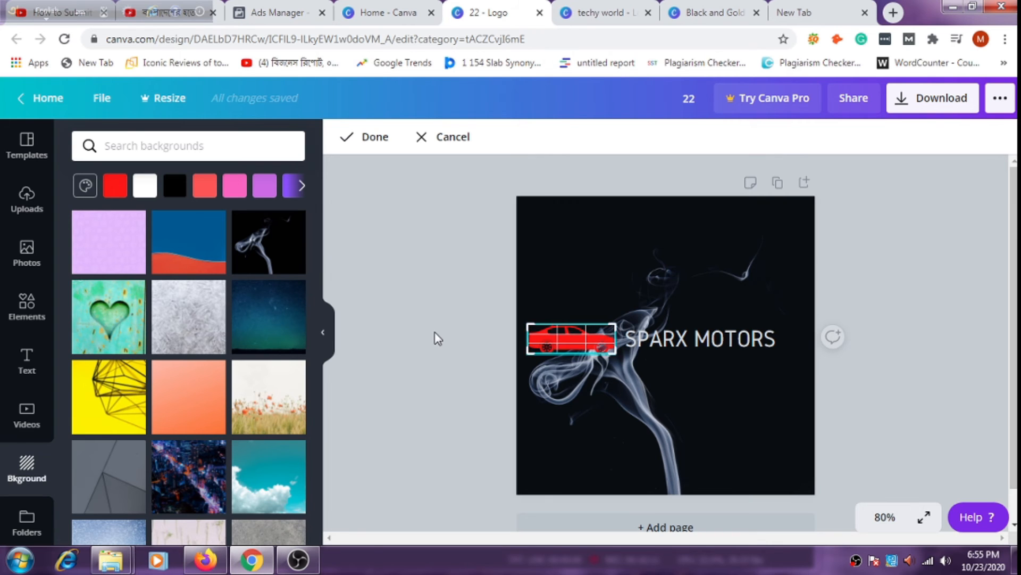
click(438, 338)
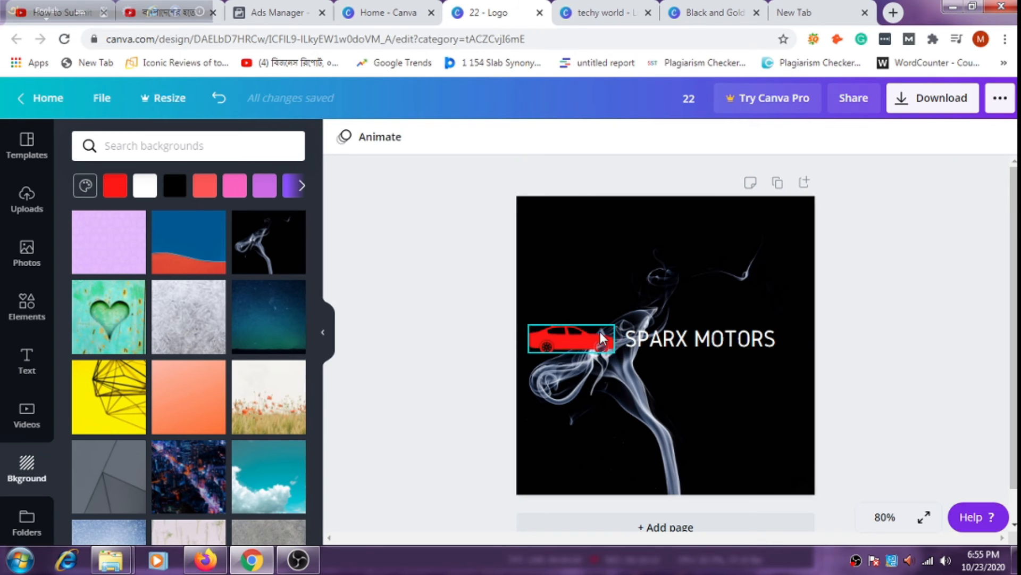
- Shrink the red car and shift it slightly left to leave a small gap before the SPARX MOTORS text
click(607, 337)
drag(619, 324, 576, 336)
click(516, 358)
click(441, 333)
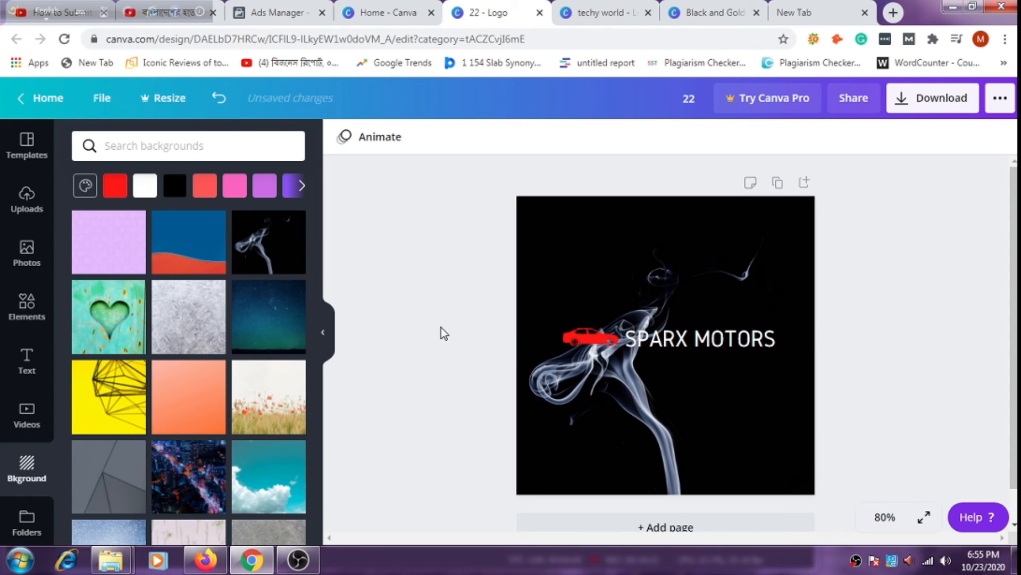
click(579, 338)
drag(580, 341, 548, 327)
click(389, 289)
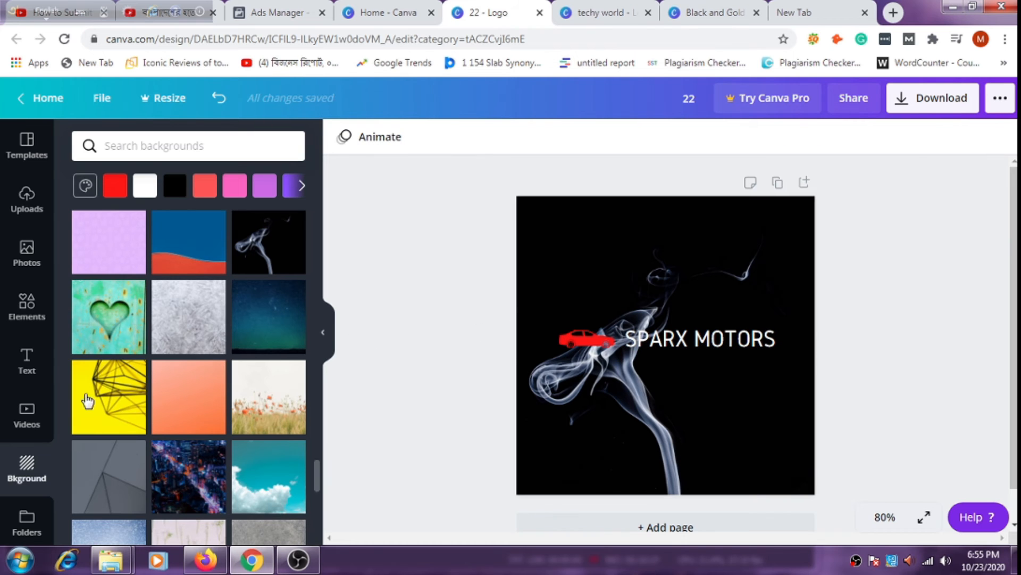
- Look through the folders and the additional apps and integrations available for the design
scroll(29, 521, down, 1)
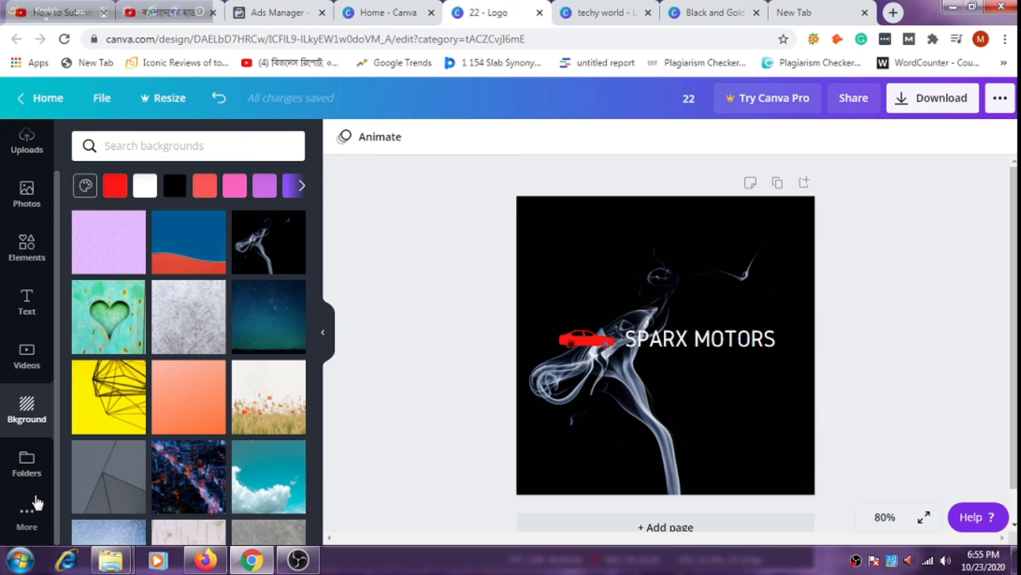
click(26, 467)
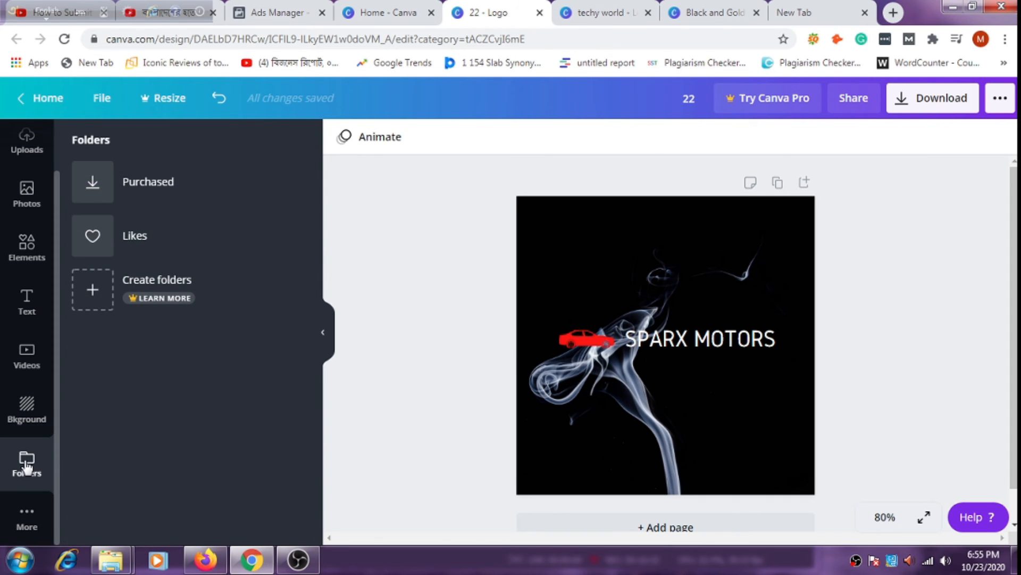
click(24, 528)
scroll(149, 383, down, 4)
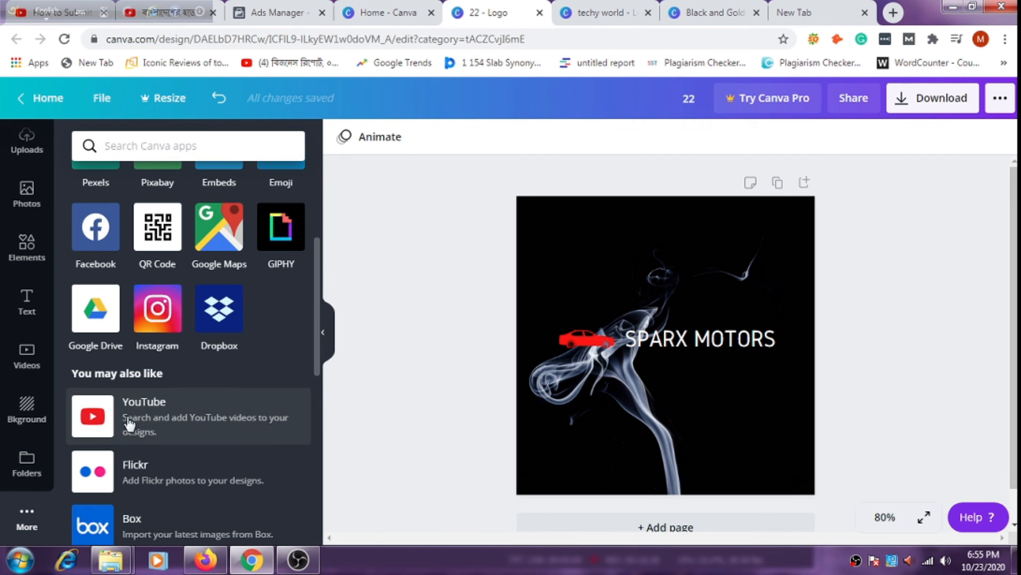
scroll(154, 457, down, 2)
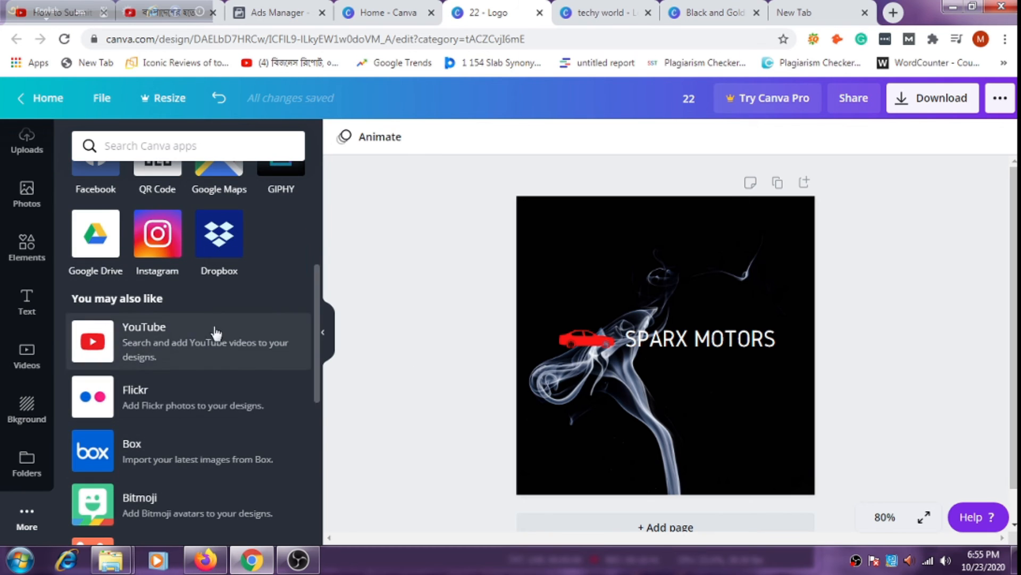
scroll(214, 333, up, 5)
- Preview the Rise and Tumble page animations and apply Rise to the logo
click(365, 137)
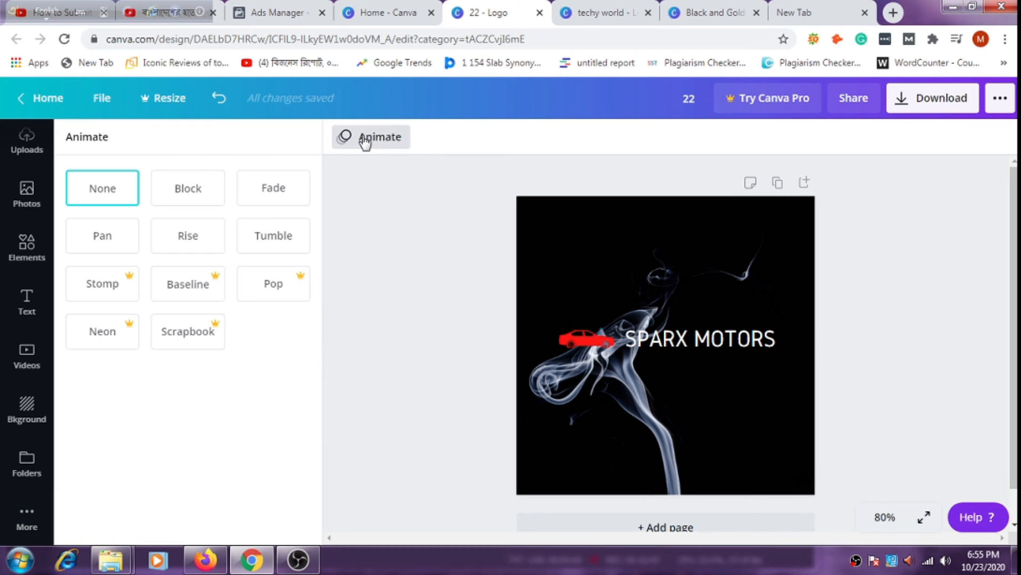
click(189, 237)
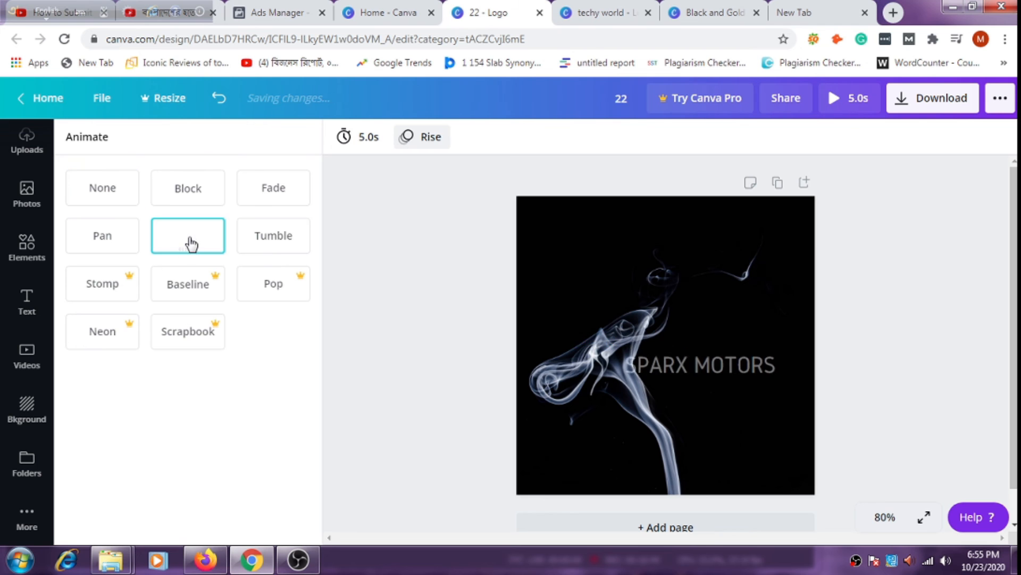
click(254, 245)
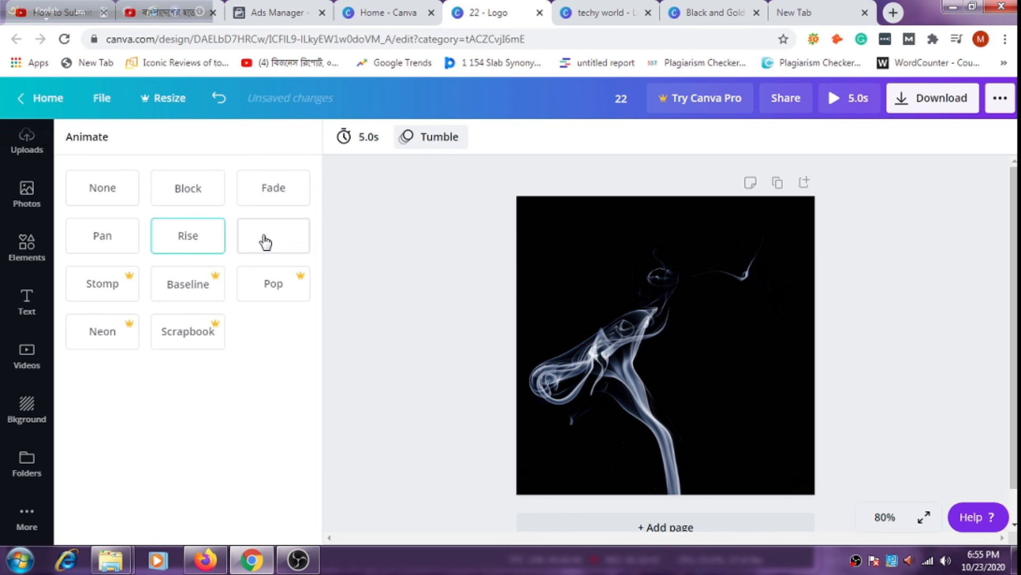
click(191, 241)
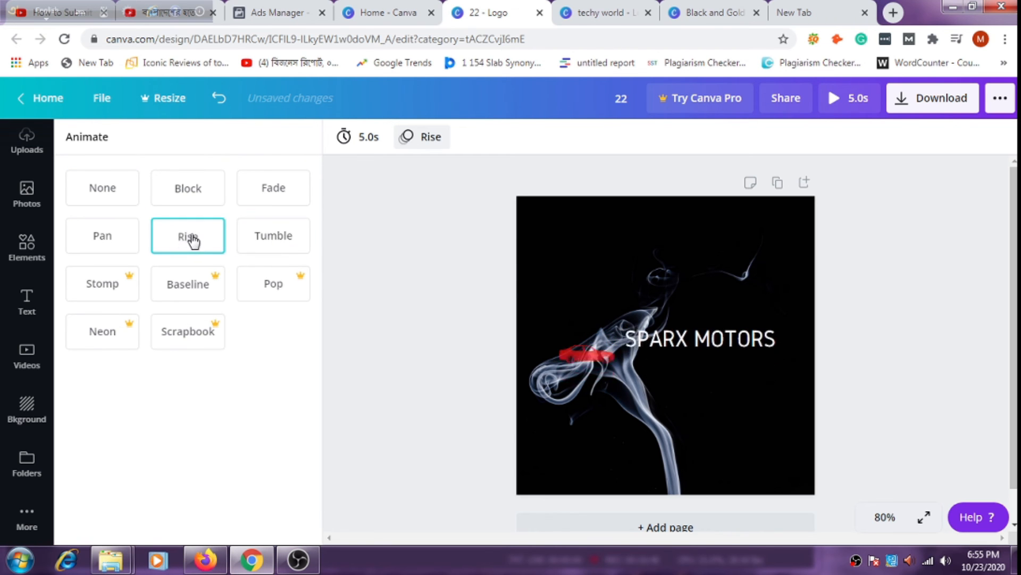
click(399, 287)
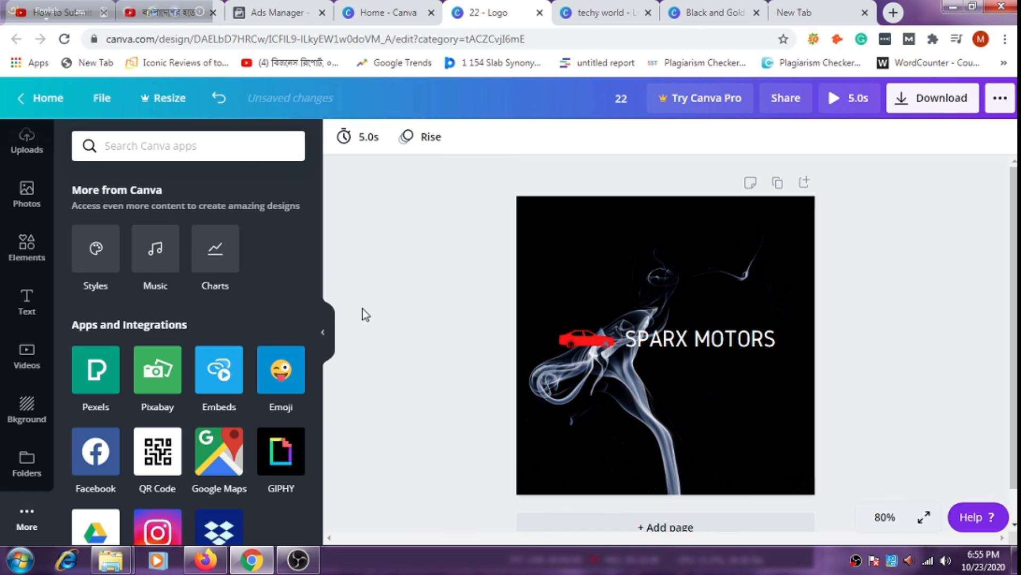
- Adjust the smoke background image to brightness 50, contrast 33, saturation 55, tint 32, blur -50, X-Process 29 and vignette 56
click(621, 246)
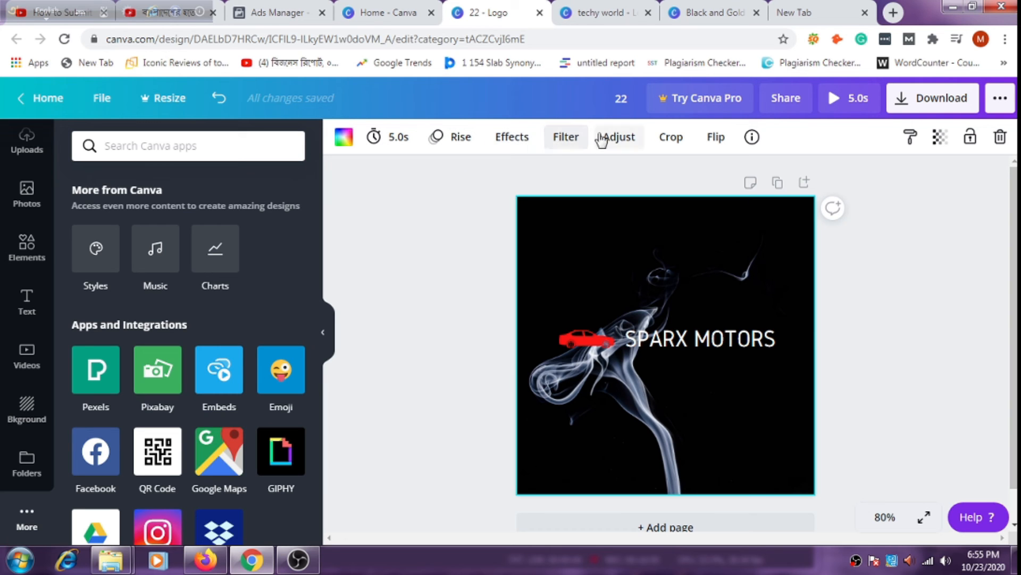
click(617, 138)
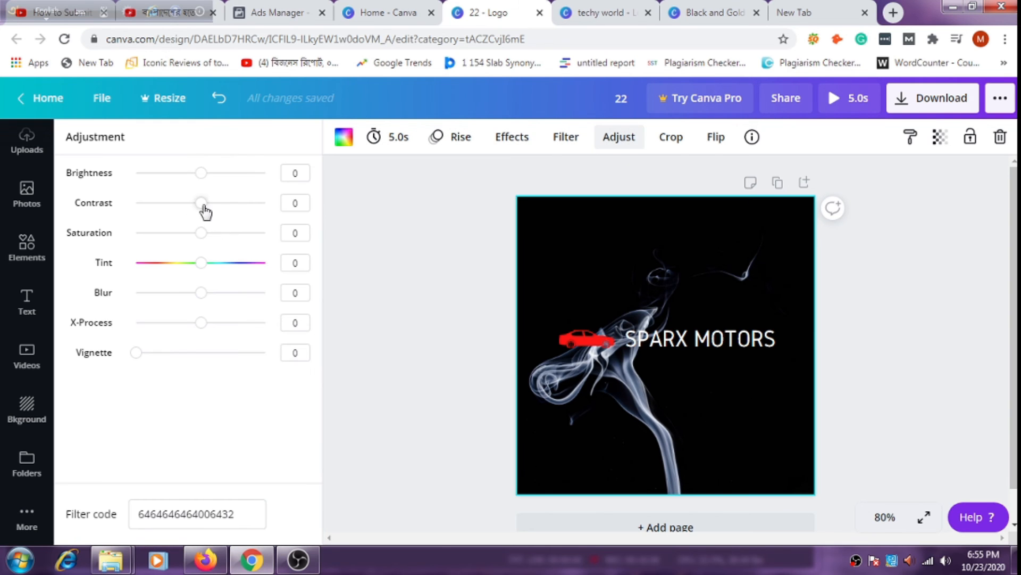
drag(201, 174, 236, 232)
drag(202, 263, 221, 330)
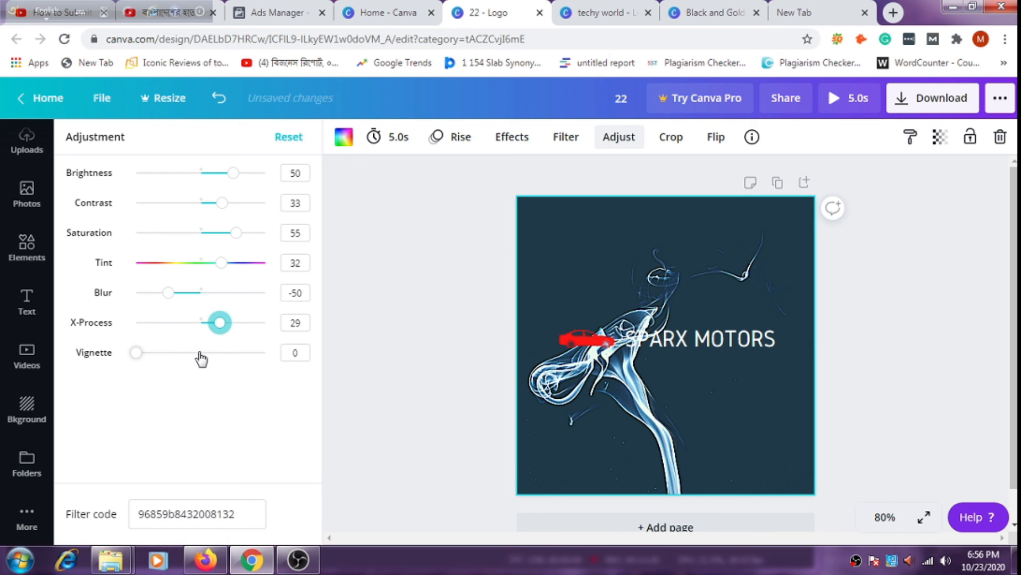
drag(140, 357, 213, 365)
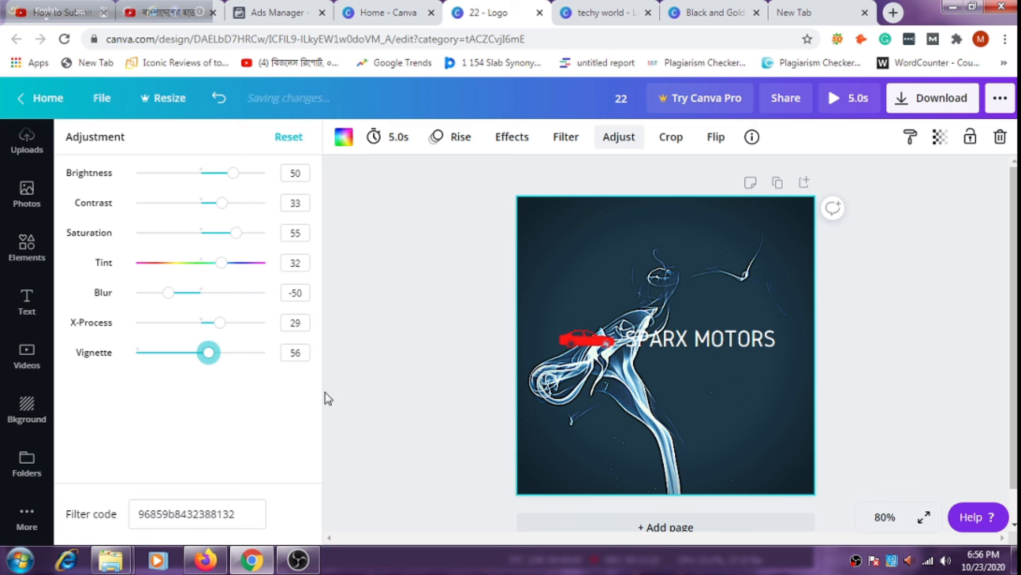
click(378, 355)
click(445, 355)
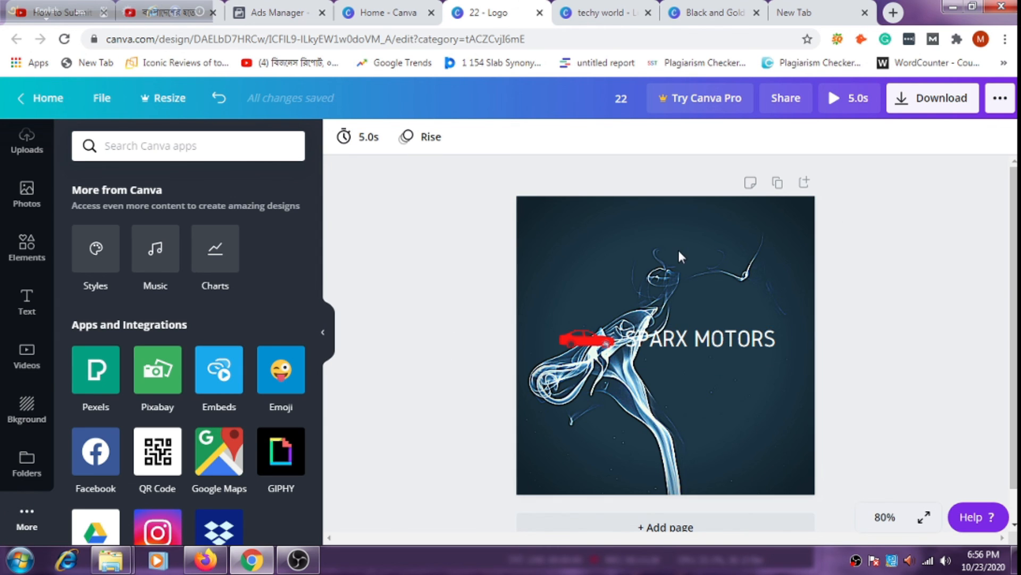
- Download the SPARX MOTORS logo as a JPG file and view the downloaded 22.jpg in the photo viewer
click(628, 270)
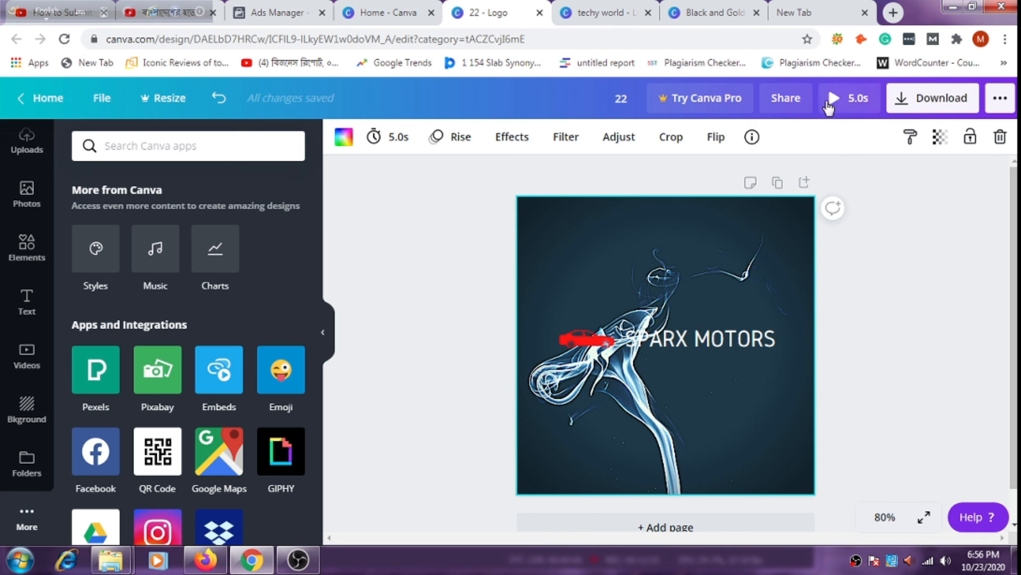
click(901, 105)
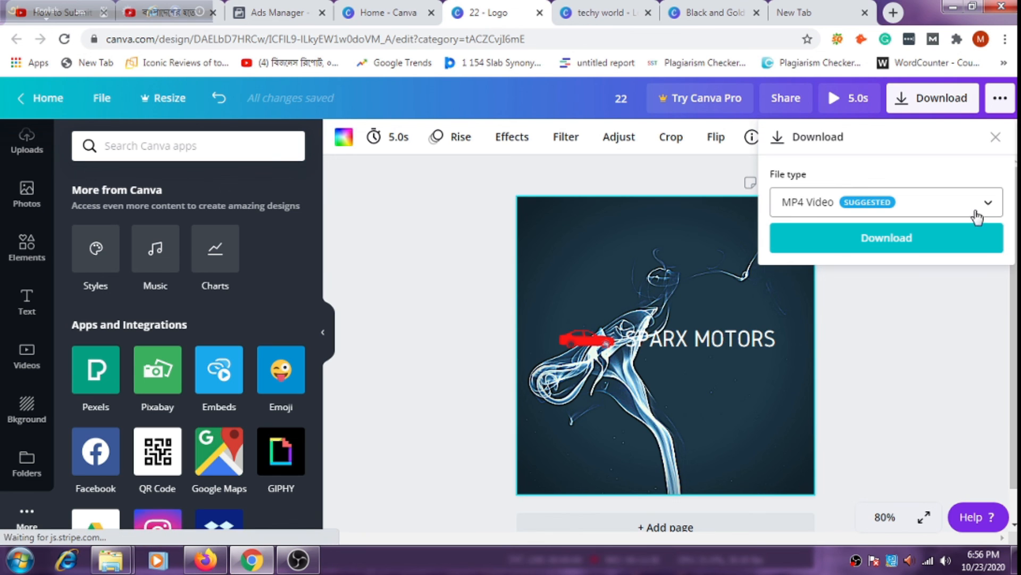
click(990, 206)
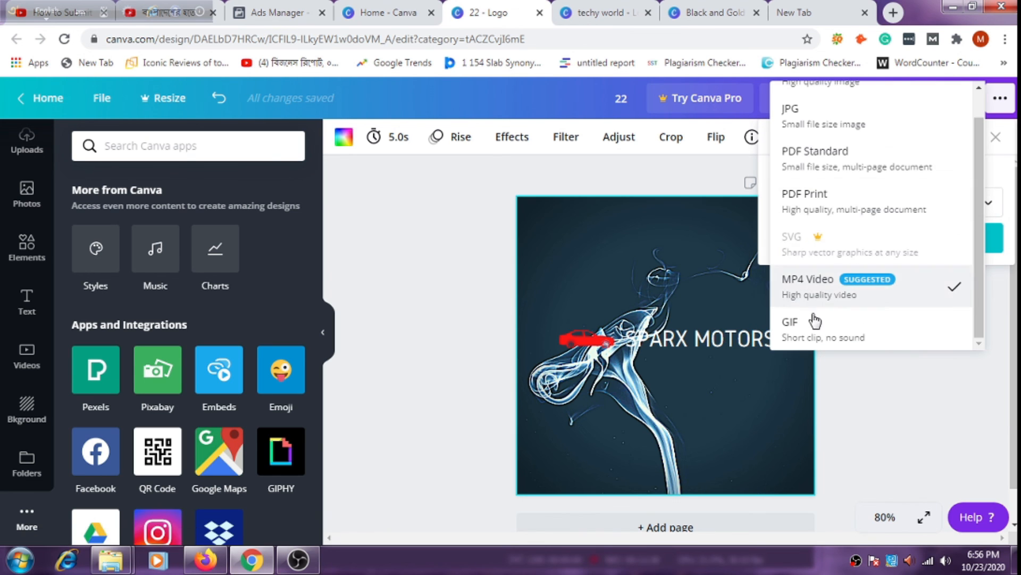
scroll(804, 176, up, 1)
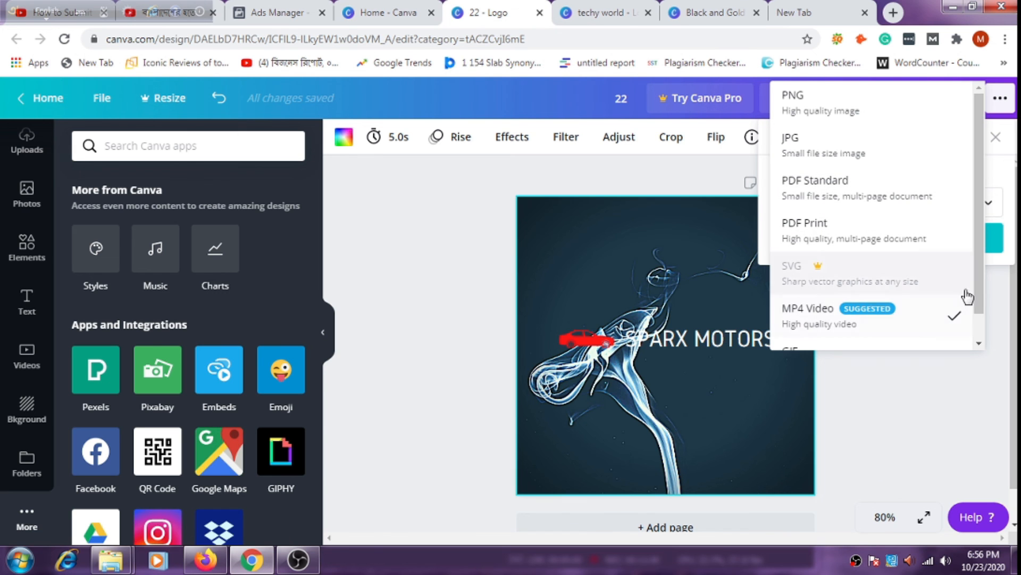
drag(977, 289, 975, 311)
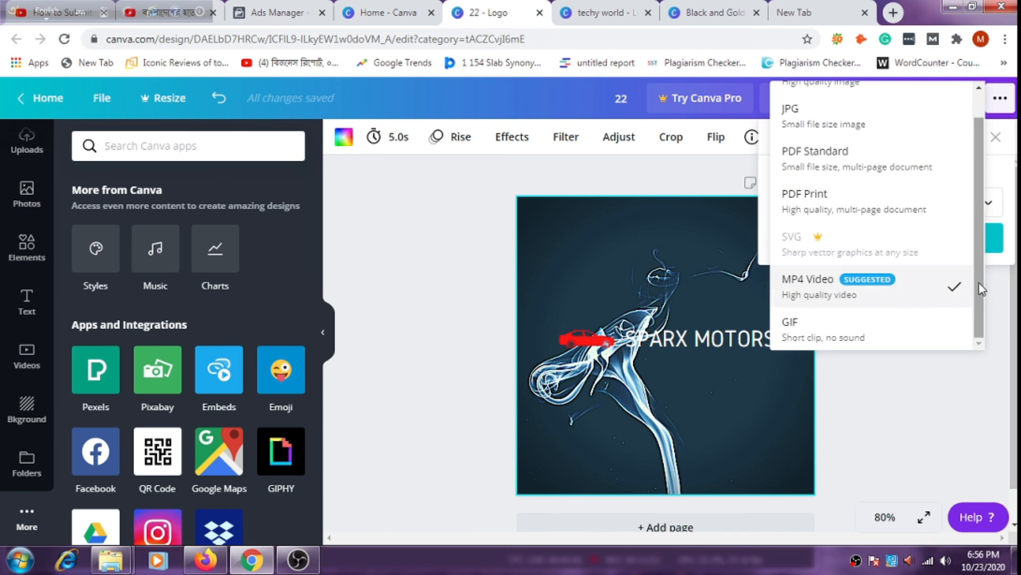
scroll(986, 318, up, 1)
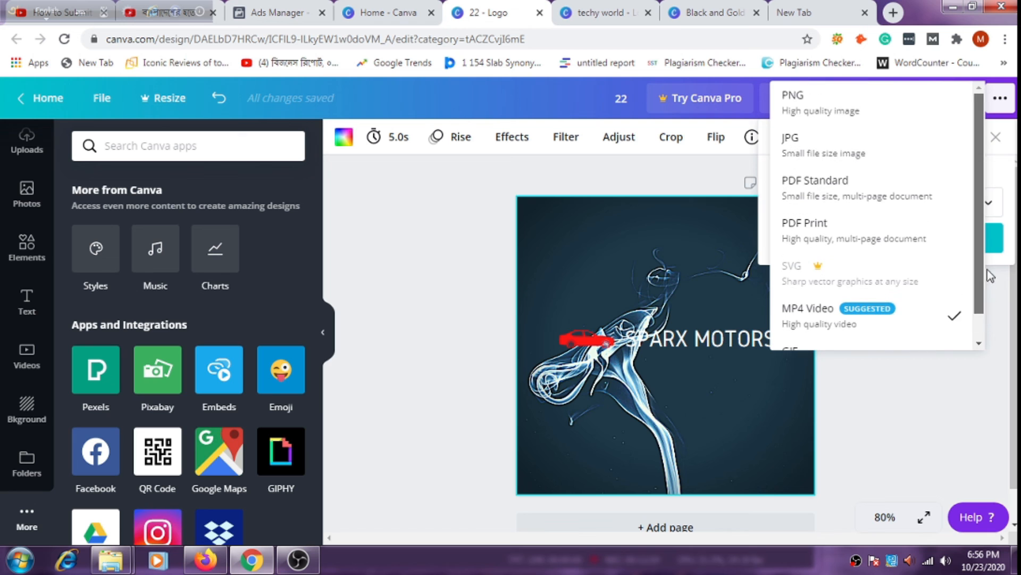
click(800, 144)
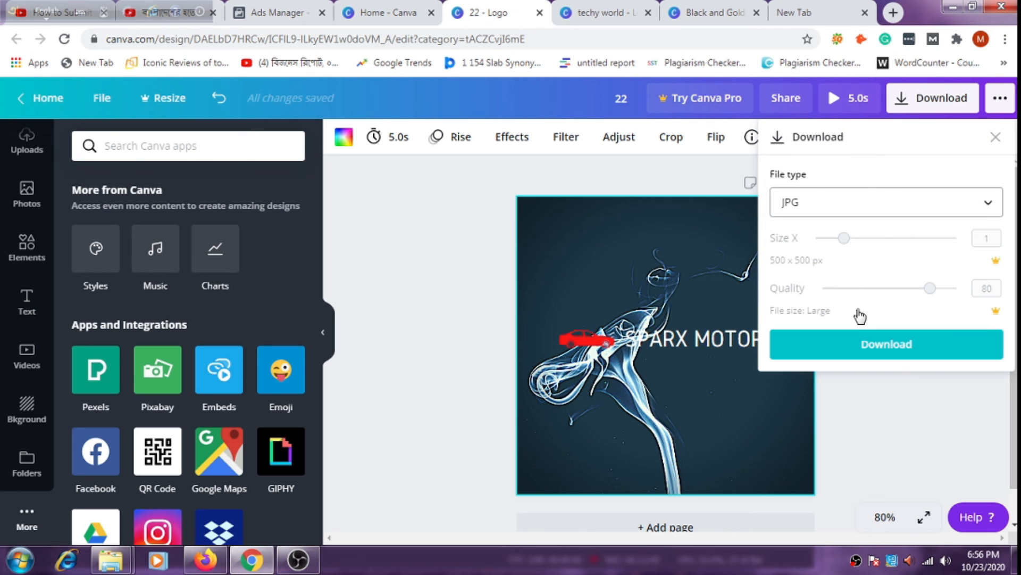
click(889, 348)
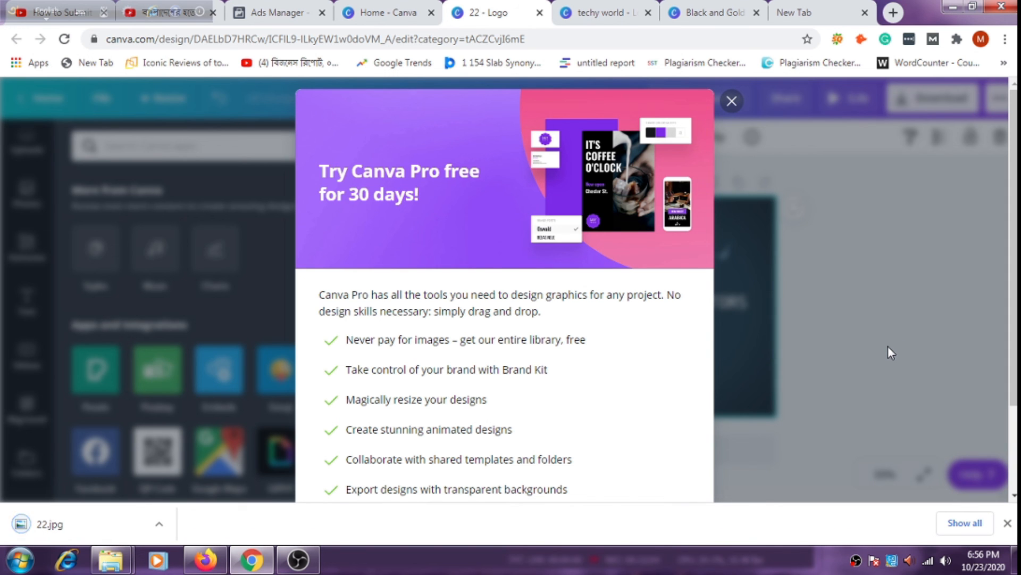
click(35, 526)
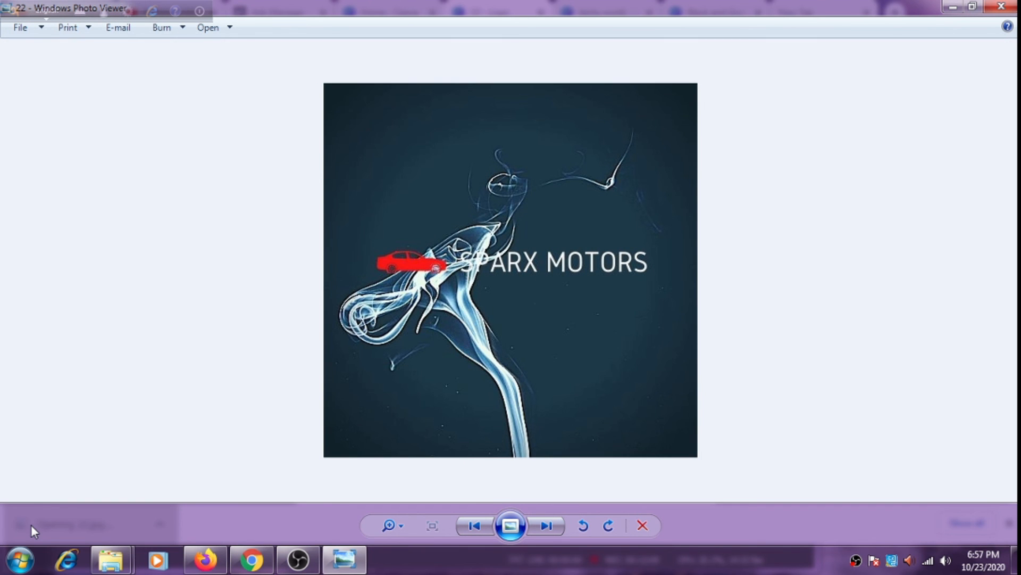
click(1000, 7)
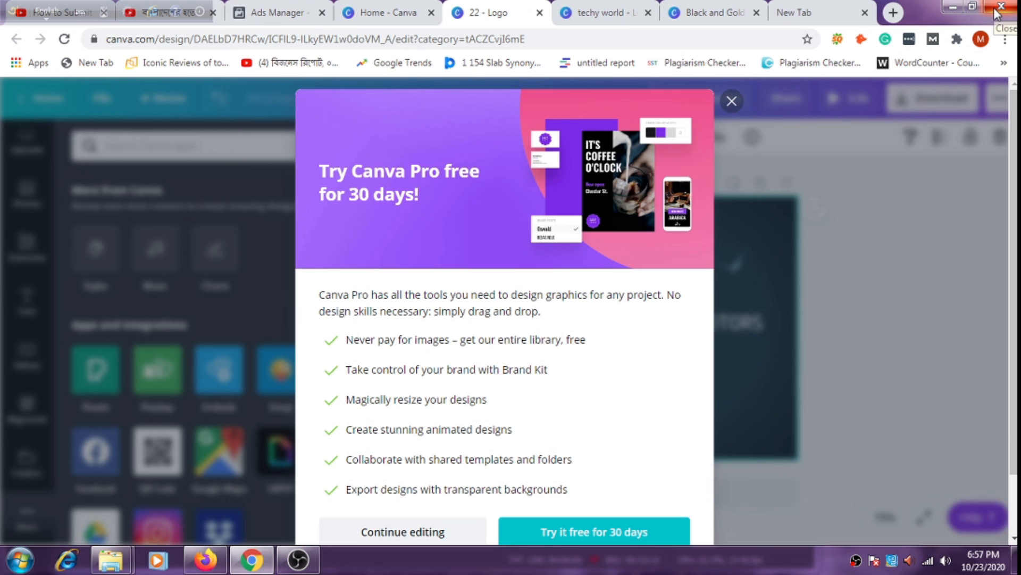
- Switch from the logo design to the Canva home page and on to the Black and Gold Bakery Logo design
click(363, 11)
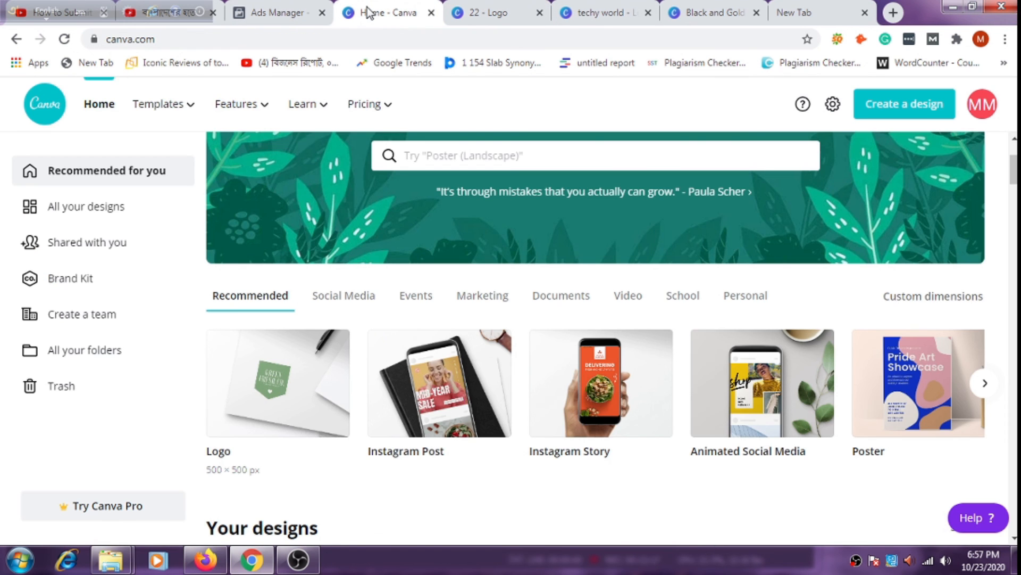
click(692, 15)
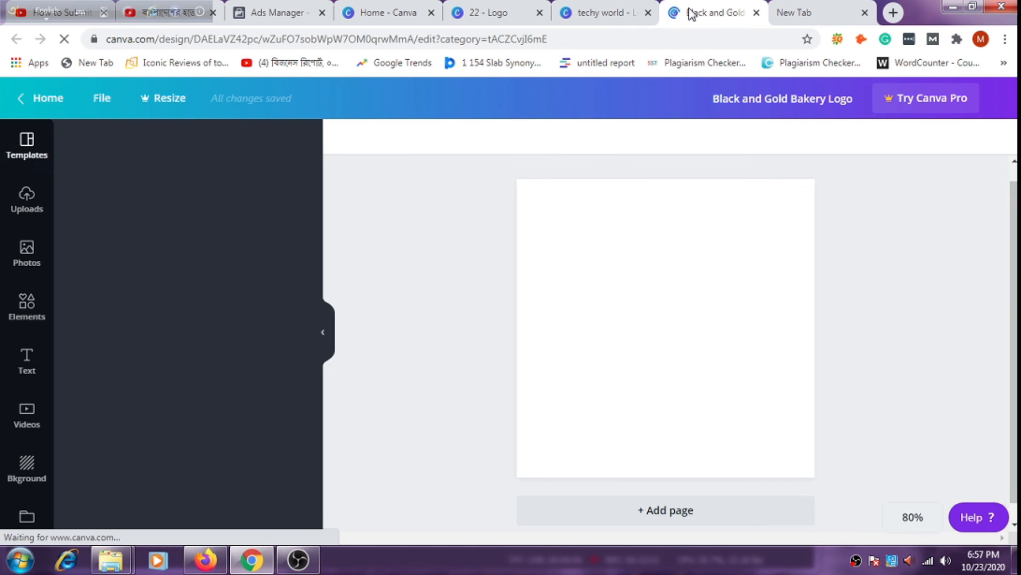